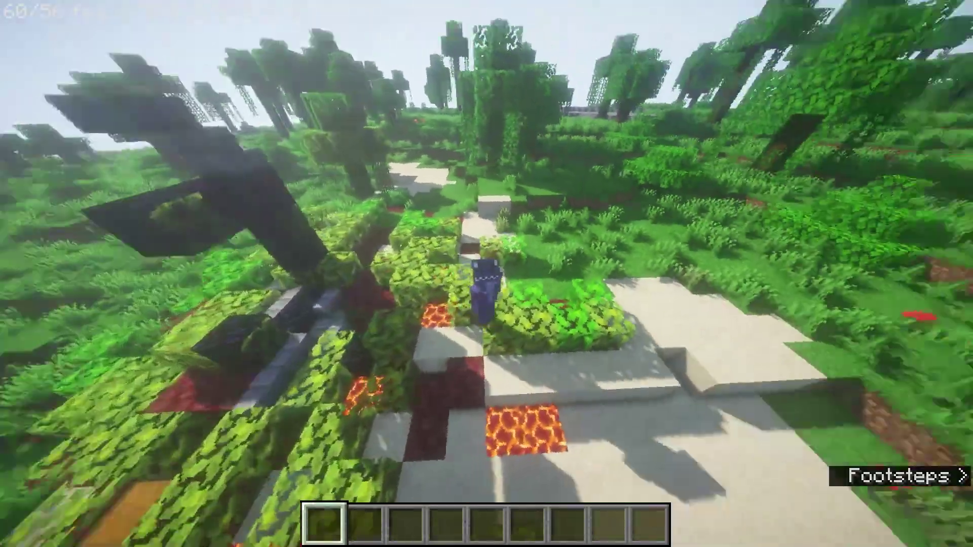
Walk forward through the jungle while switching between front-facing third-person and first-person camera views.
key("F5")
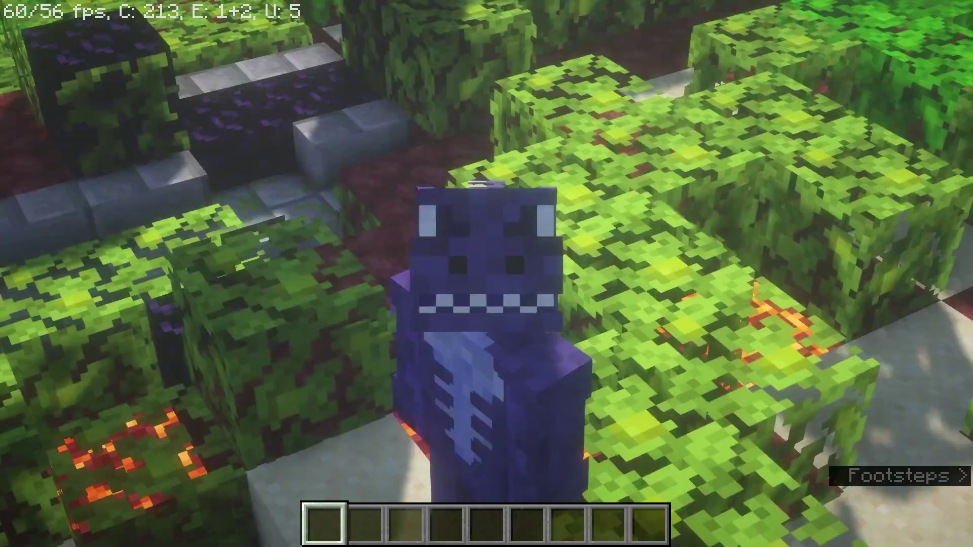
key("F5")
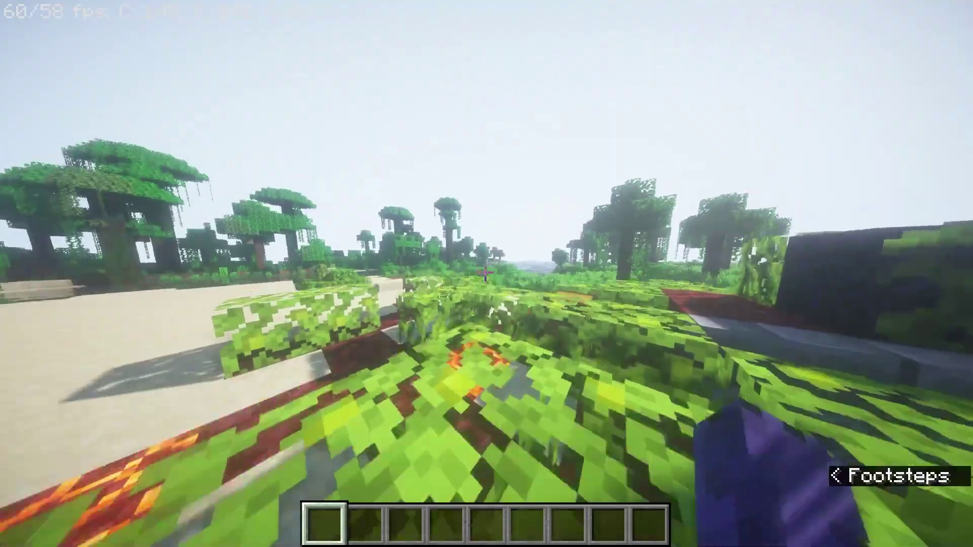
key("w")
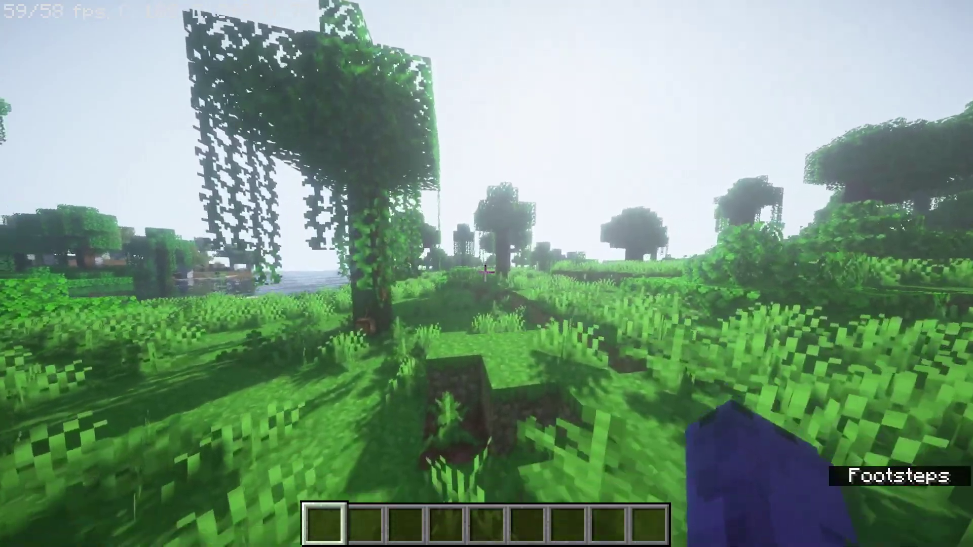
key("F5")
key("F5")
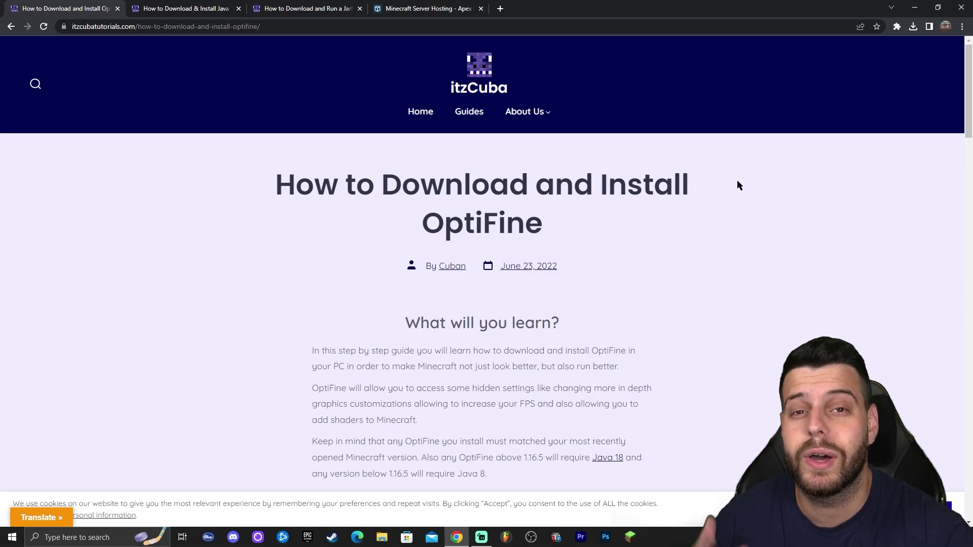
Scroll the guide to Step 1 and open the 'Download OptiFine Here' link in a new tab.
scroll(710, 174, "down", 8)
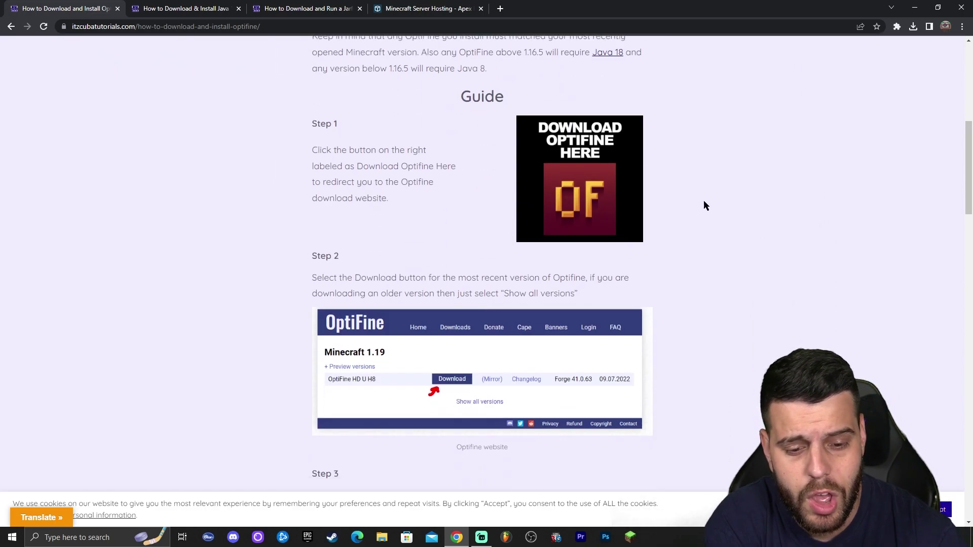
scroll(703, 205, "down", 10)
scroll(797, 188, "up", 11)
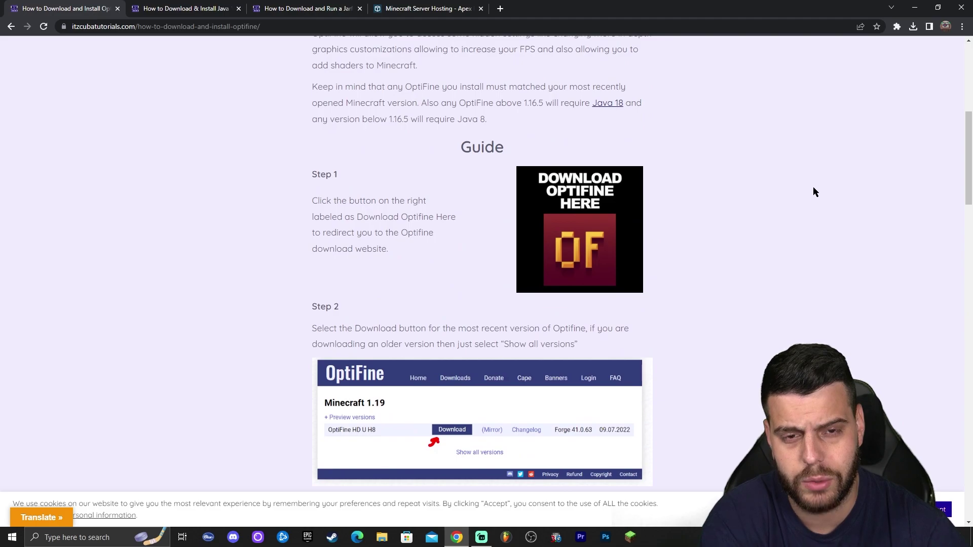
scroll(813, 188, "up", 6)
scroll(802, 202, "down", 2)
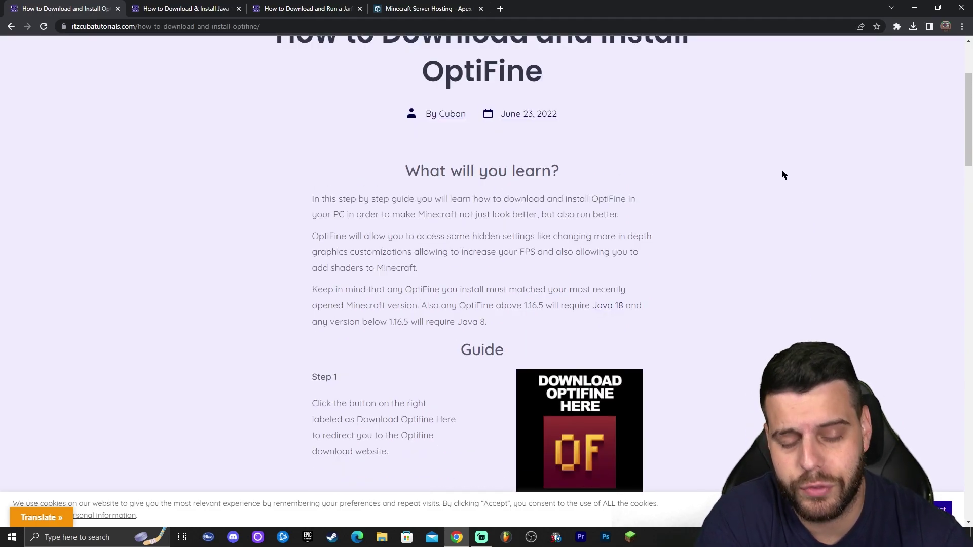
scroll(782, 174, "down", 4)
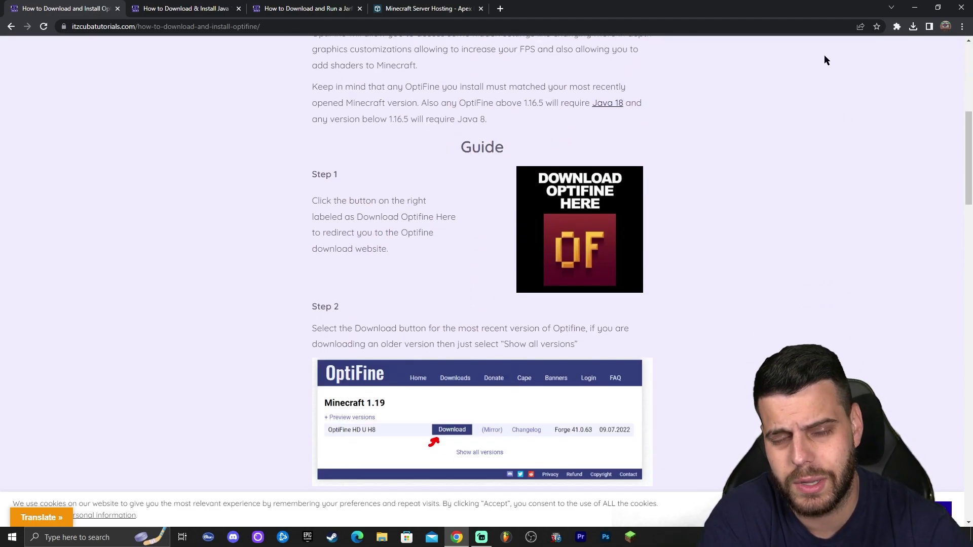
scroll(781, 121, "up", 1)
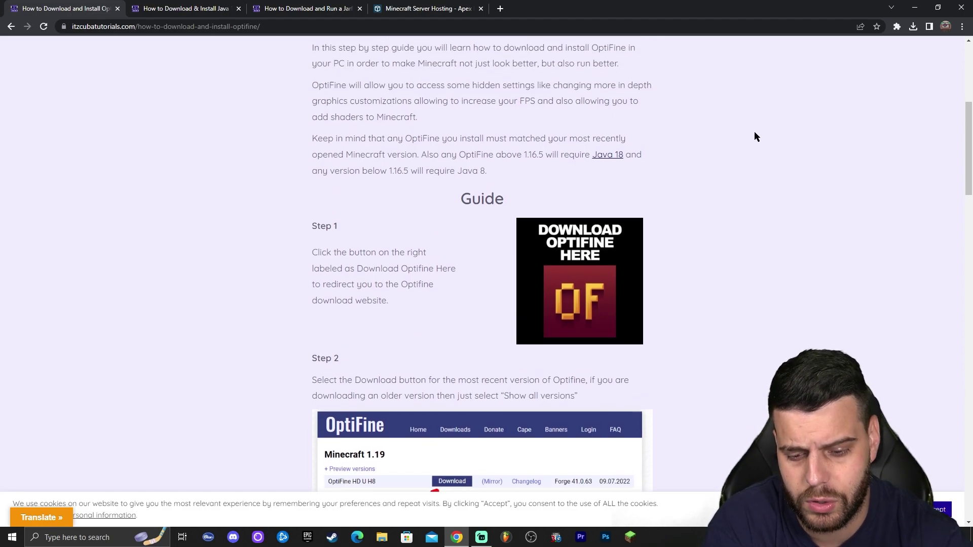
scroll(751, 142, "up", 1)
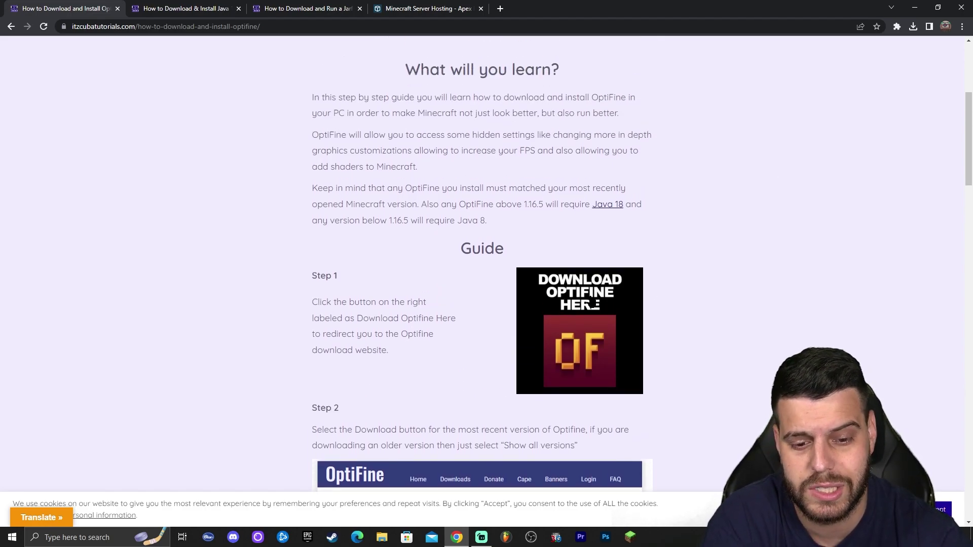
left_click(589, 297)
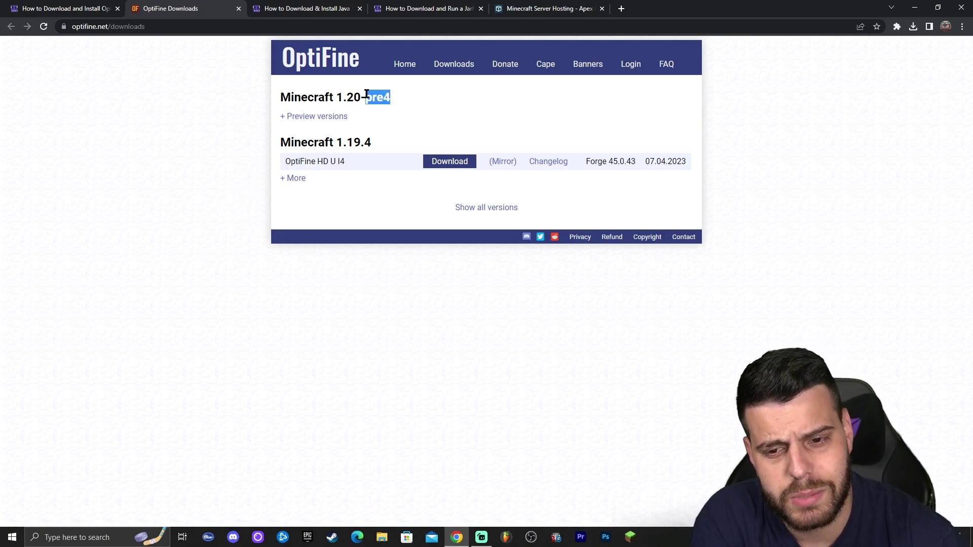
Expand '+ Preview versions' under Minecraft 1.20-pre4 to show OptiFine HD U I5 pre1.
left_click_drag(366, 94, 300, 96)
left_click(389, 95)
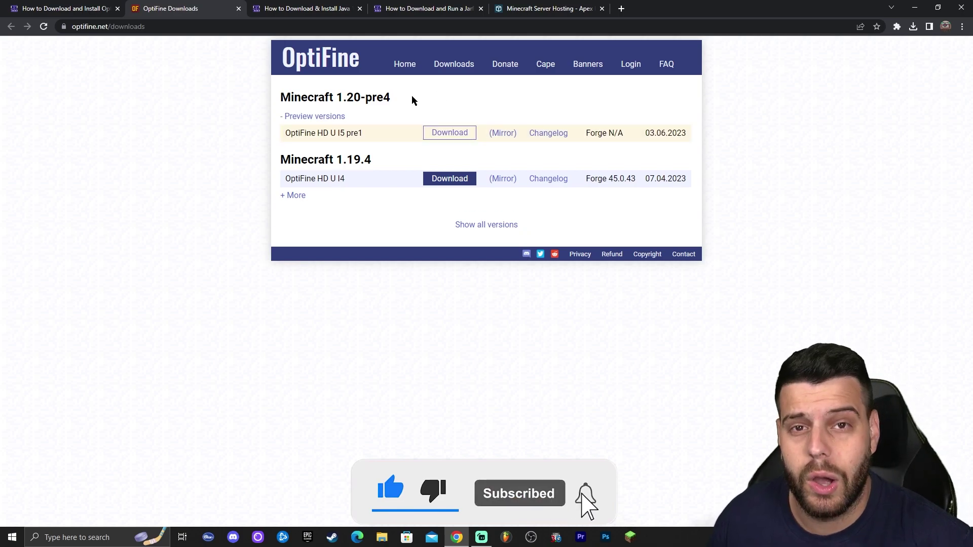
left_click_drag(348, 137, 412, 108)
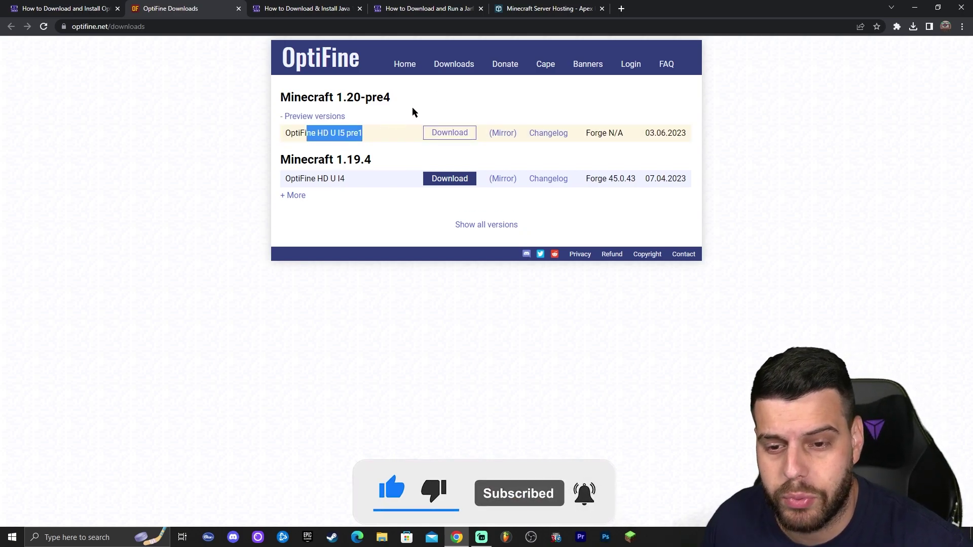
left_click(399, 99)
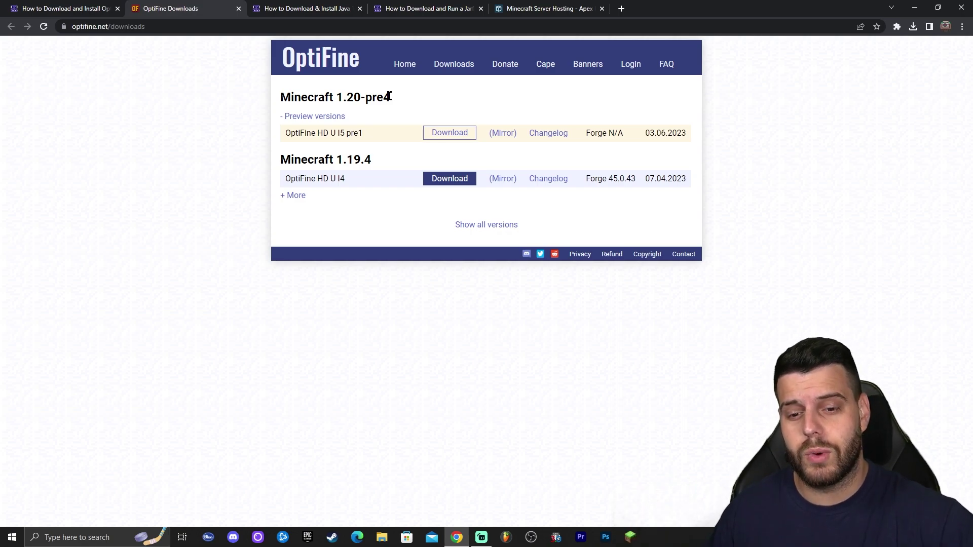
left_click(323, 116)
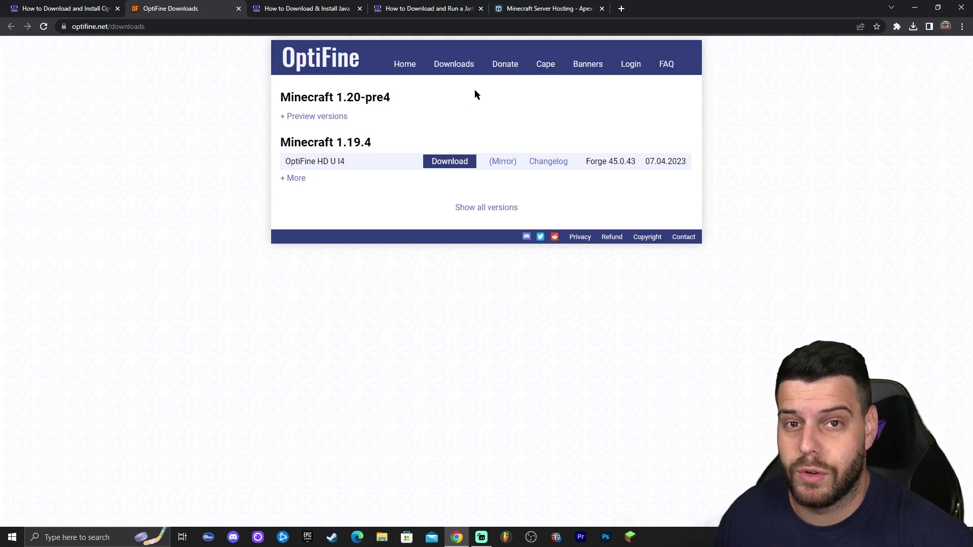
left_click(306, 117)
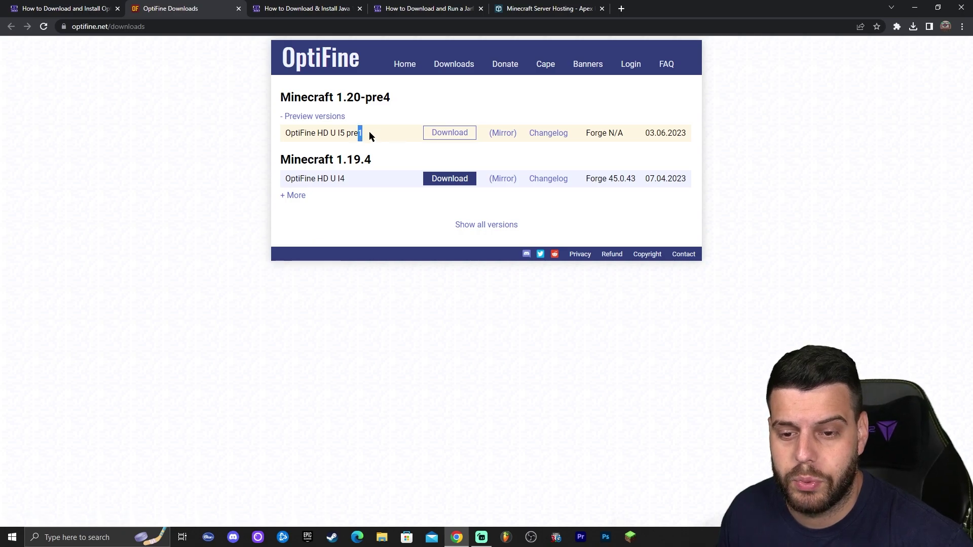
Download the HD U I5 pre1 preview jar, skipping the AdFoc.us advertisement page.
left_click(455, 132)
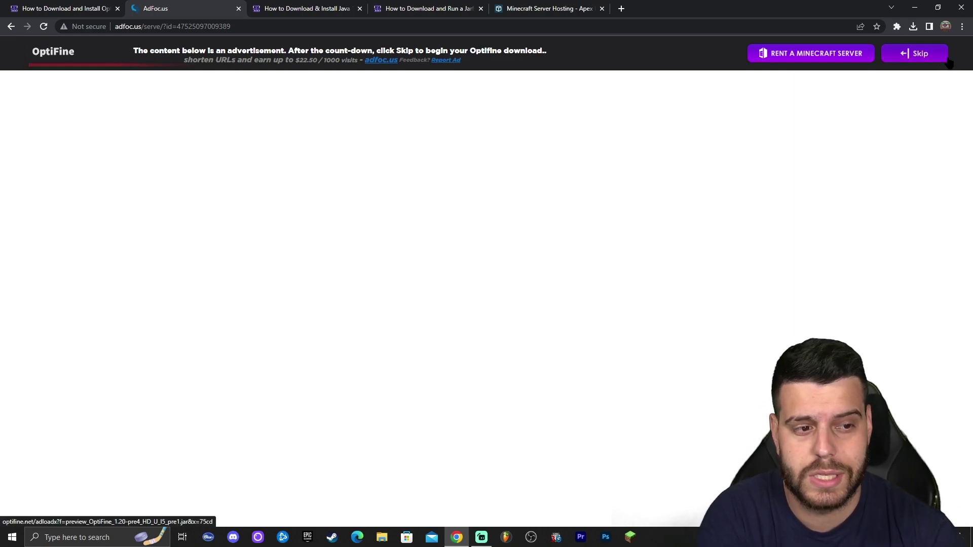
left_click(919, 58)
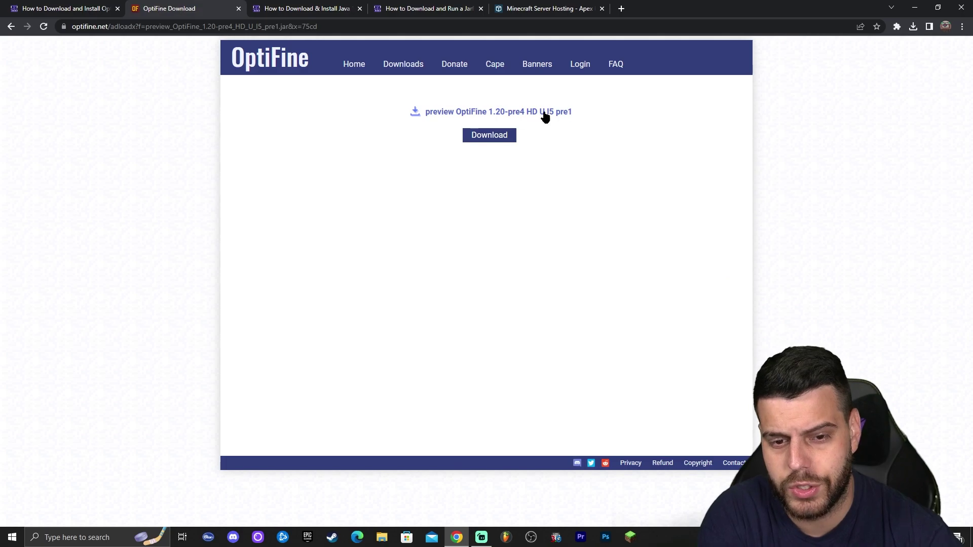
left_click_drag(542, 115, 382, 133)
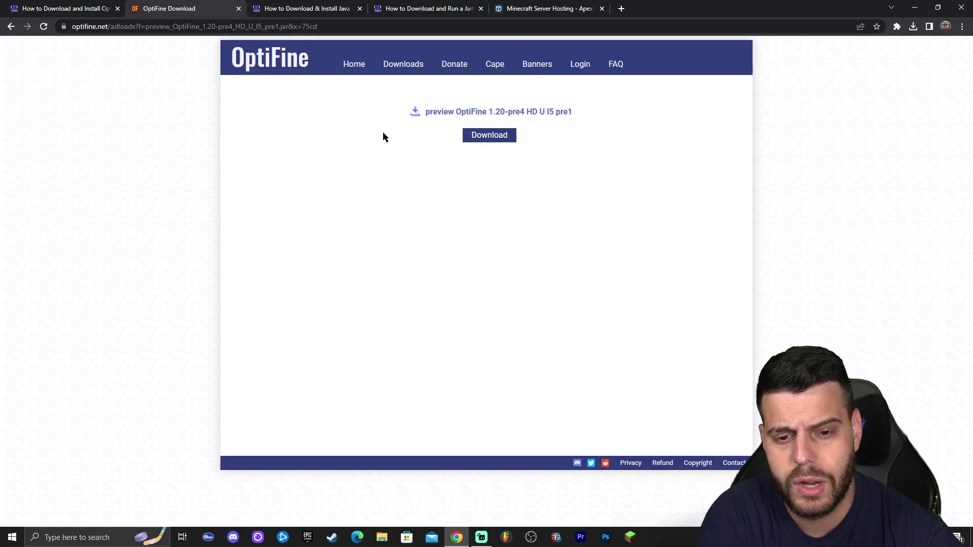
left_click(510, 137)
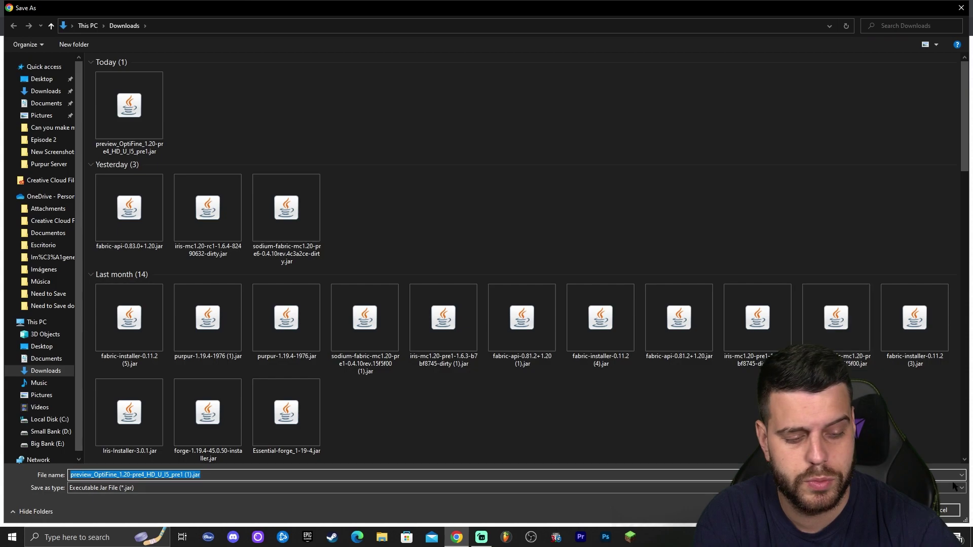
Save preview_OptiFine_1.20-pre4_HD_U_I5_pre1 (1).jar to Downloads and shrink the Chrome window.
key("Return")
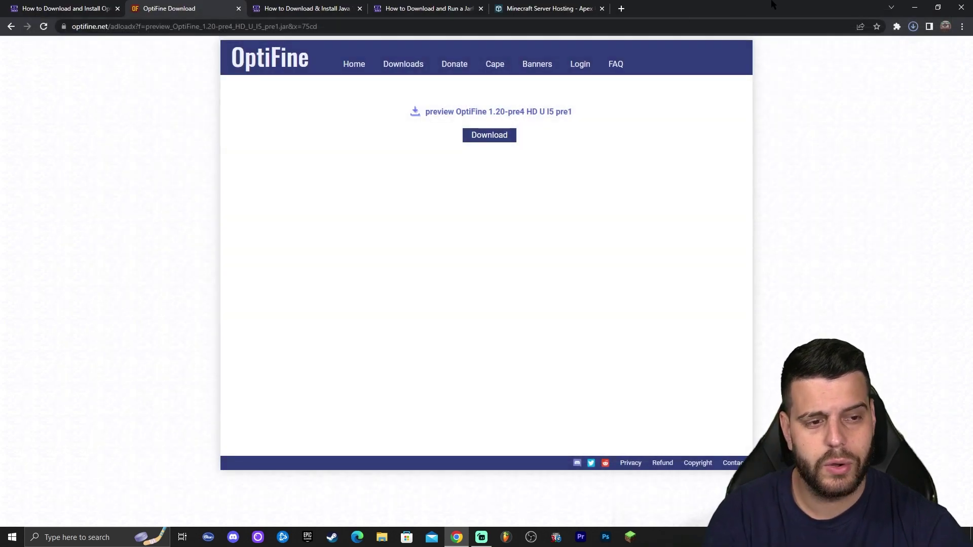
left_click_drag(603, 6, 684, 38)
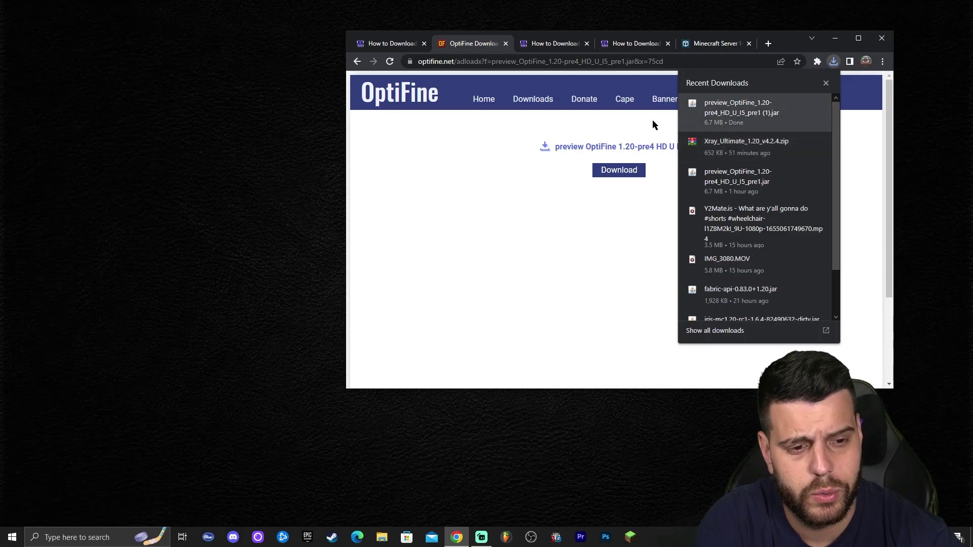
Drag the OptiFine jar from Recent Downloads onto the desktop and refresh the desktop.
left_click_drag(740, 113, 135, 114)
right_click(247, 83)
left_click(255, 96)
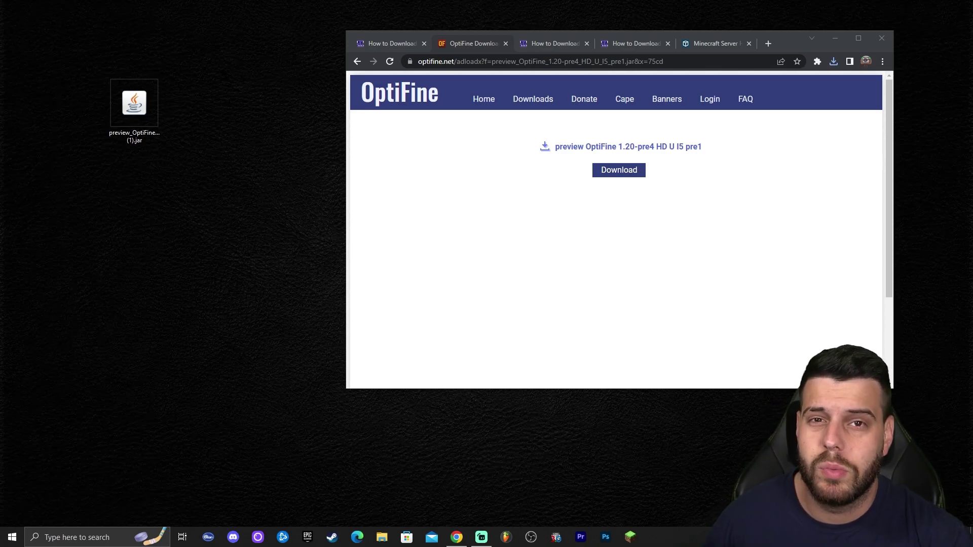
right_click(261, 40)
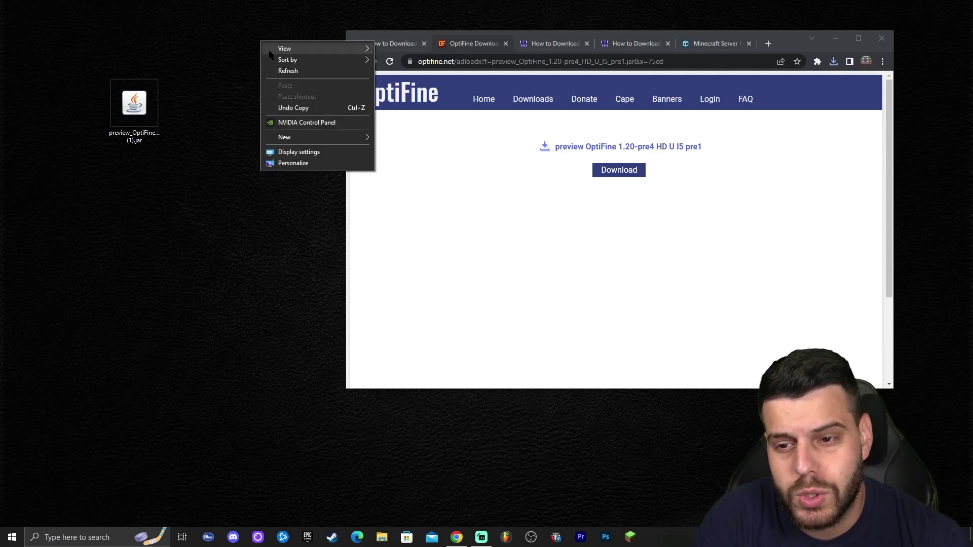
left_click(269, 69)
right_click(245, 54)
left_click(280, 84)
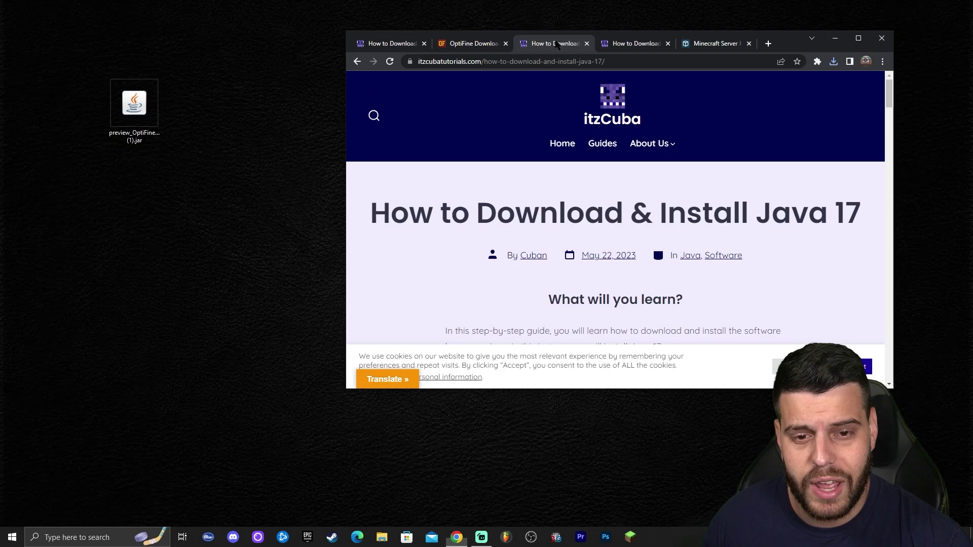
Switch to the Java 17 install guide tab and maximize Chrome.
left_click(551, 44)
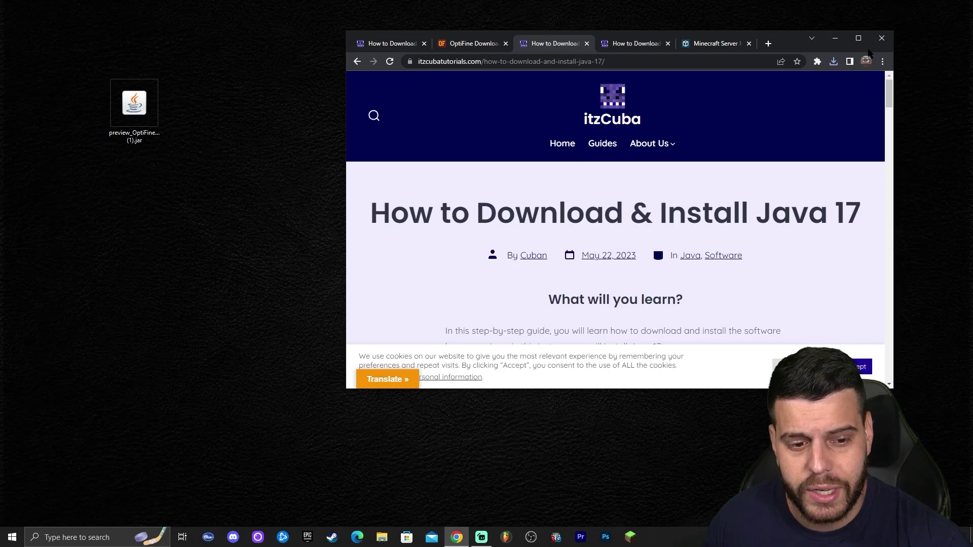
left_click(858, 38)
scroll(816, 182, "down", 20)
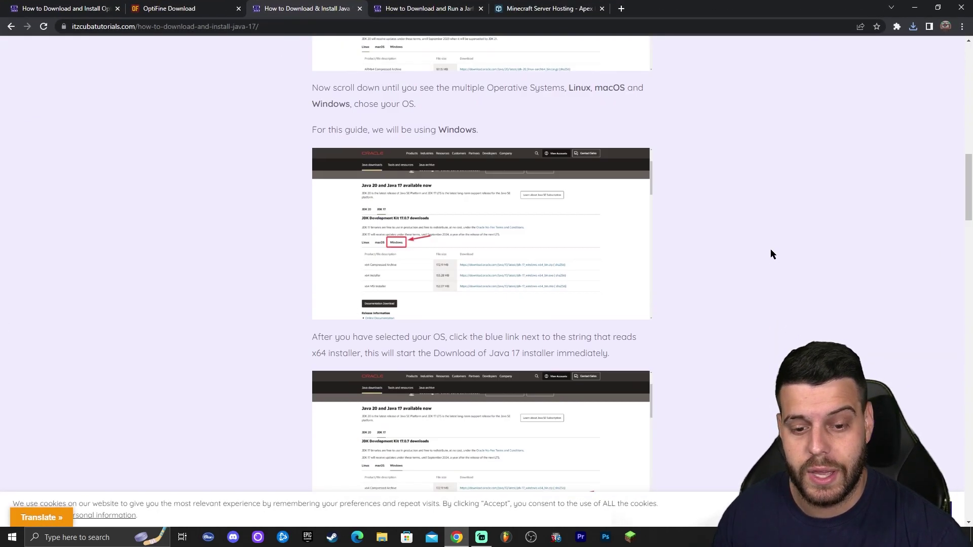
scroll(816, 233, "down", 20)
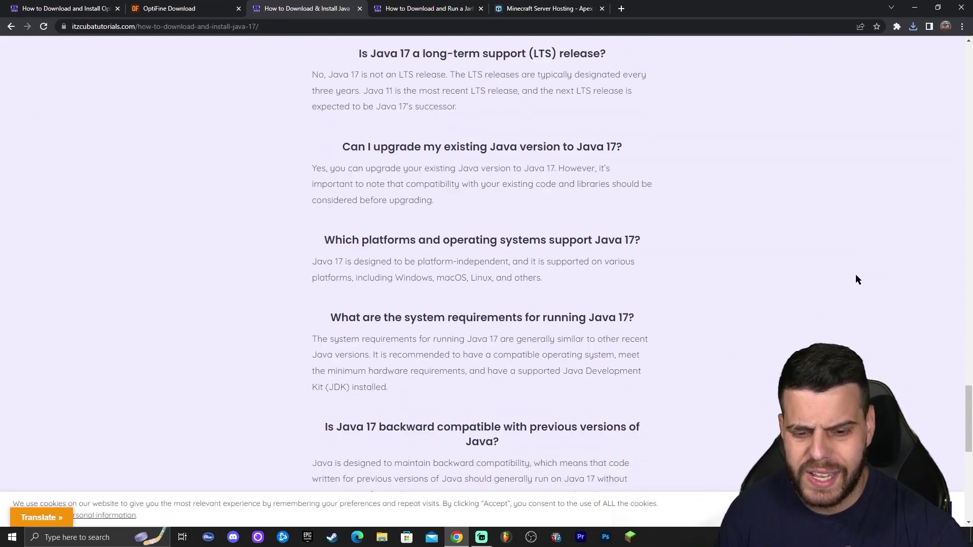
scroll(587, 211, "up", 1)
double_click(547, 230)
scroll(777, 265, "up", 15)
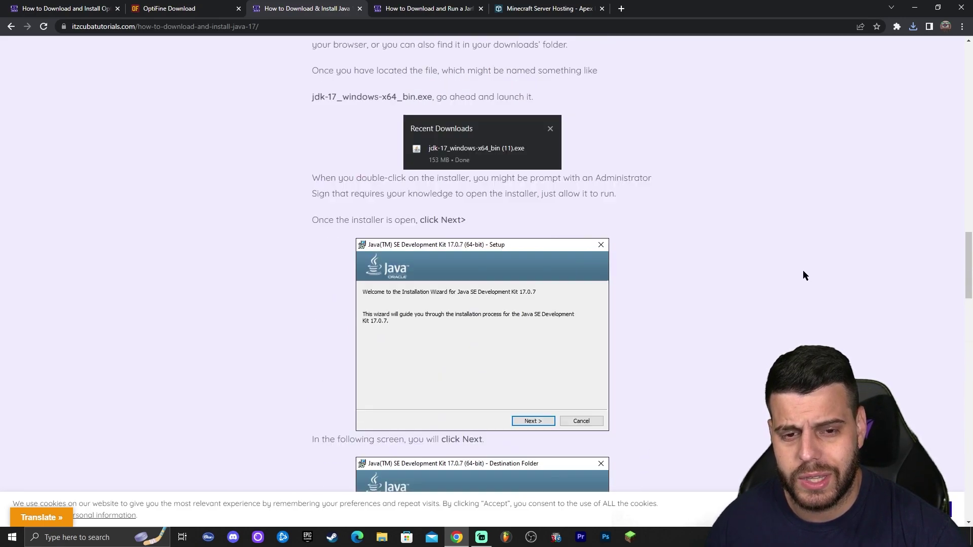
scroll(824, 188, "up", 15)
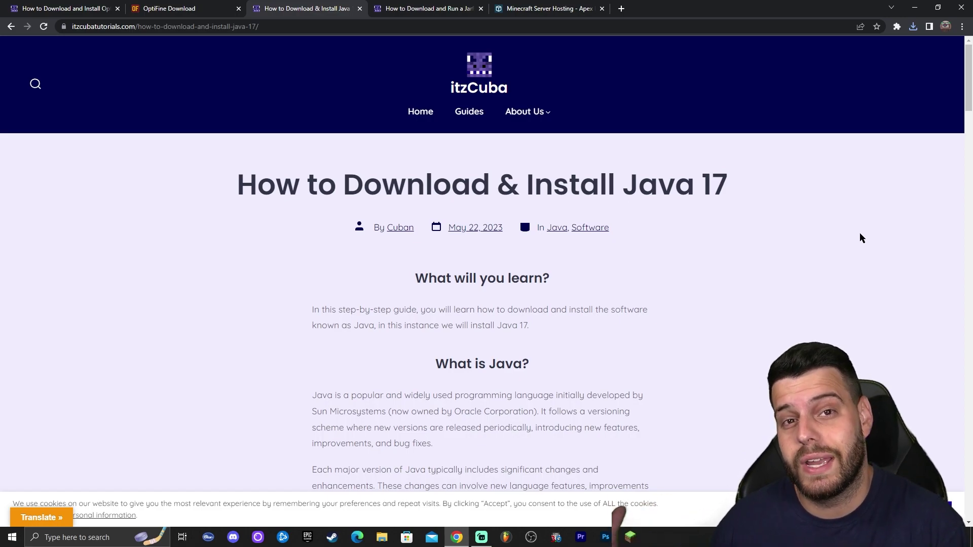
left_click_drag(768, 181, 580, 184)
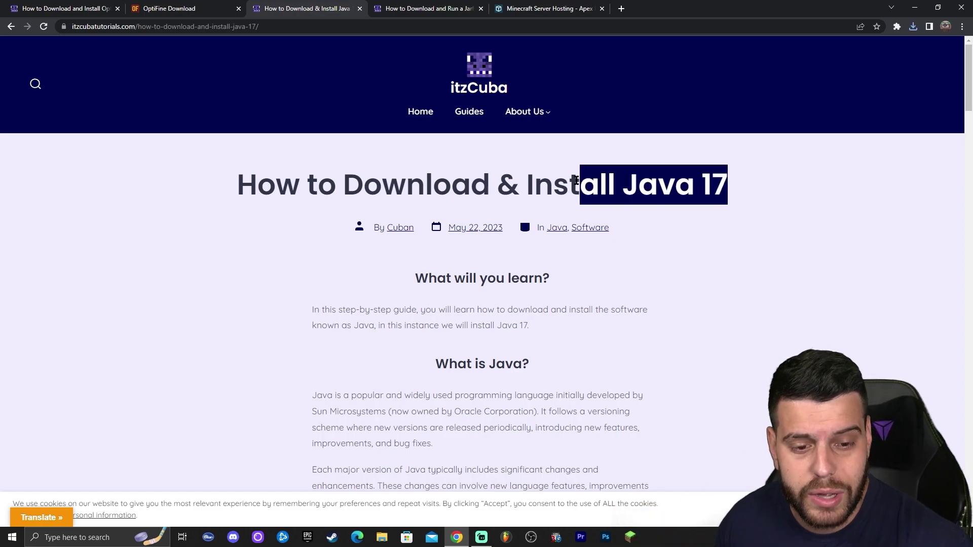
left_click(713, 180)
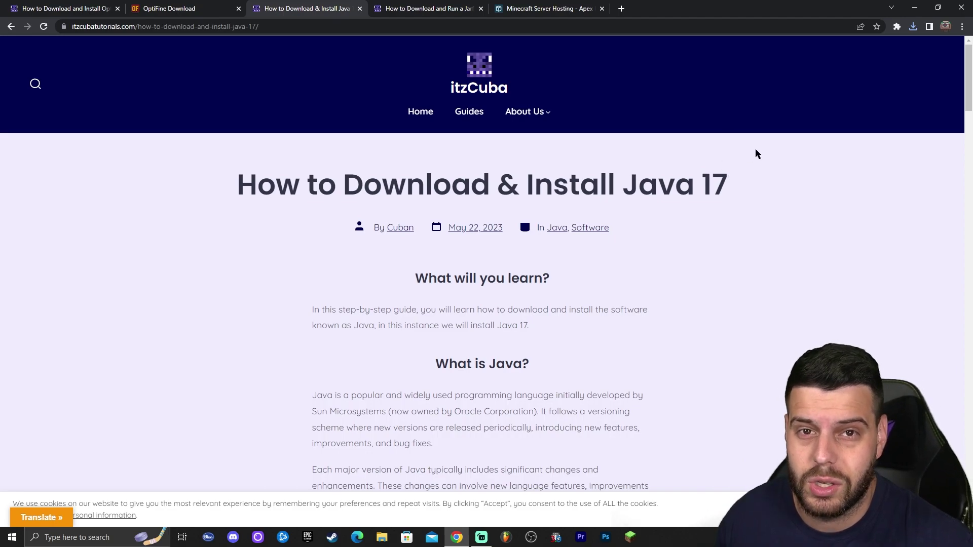
scroll(758, 142, "down", 2)
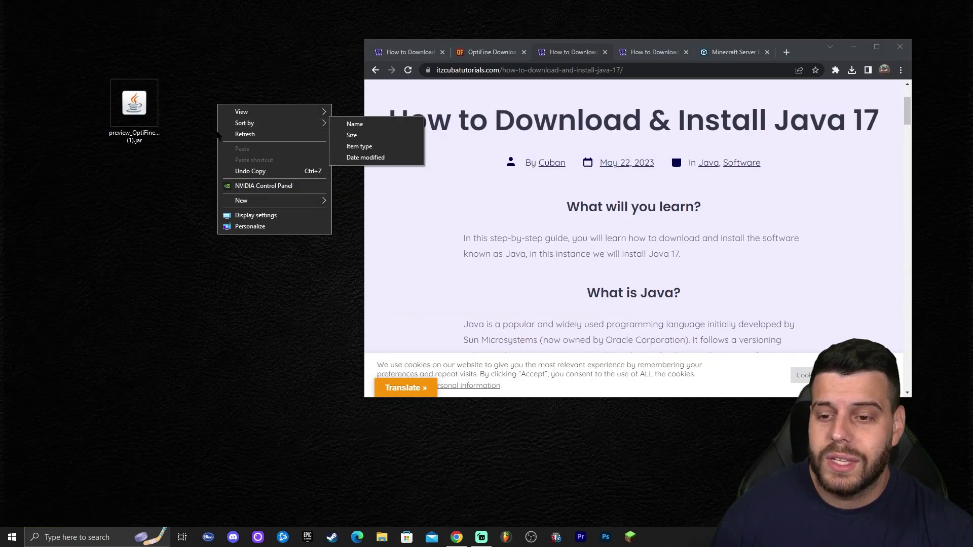
Check the full file name of the OptiFine jar on the desktop.
key("Escape")
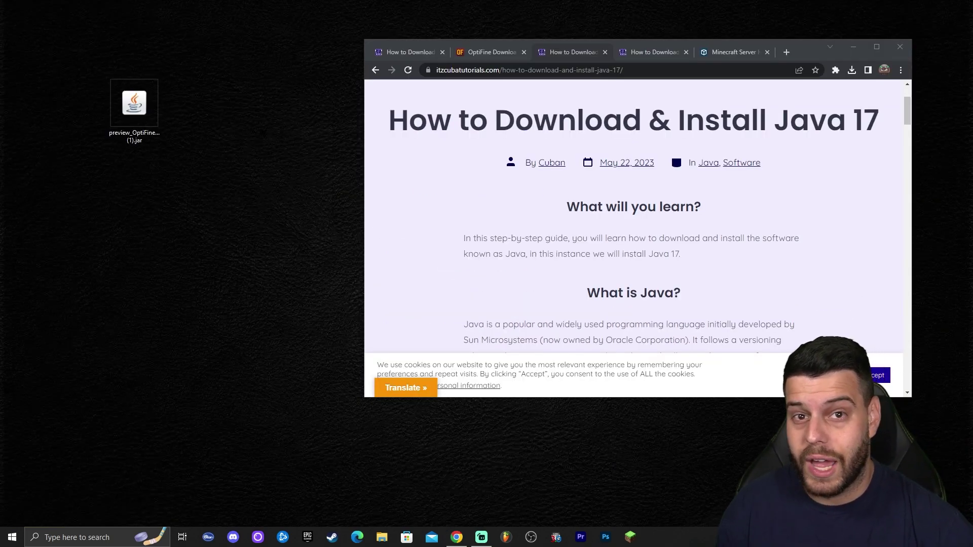
left_click_drag(752, 120, 773, 121)
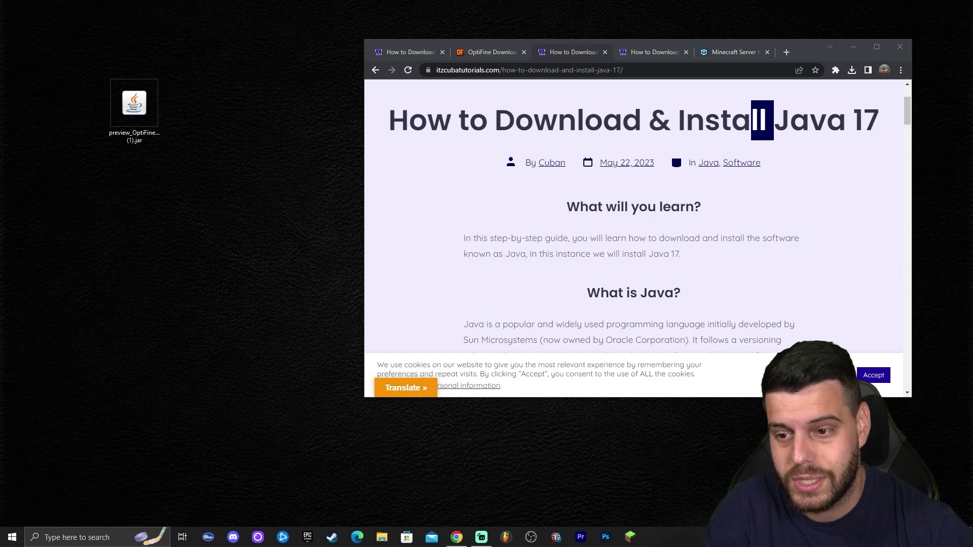
left_click(156, 106)
right_click(303, 97)
key("Escape")
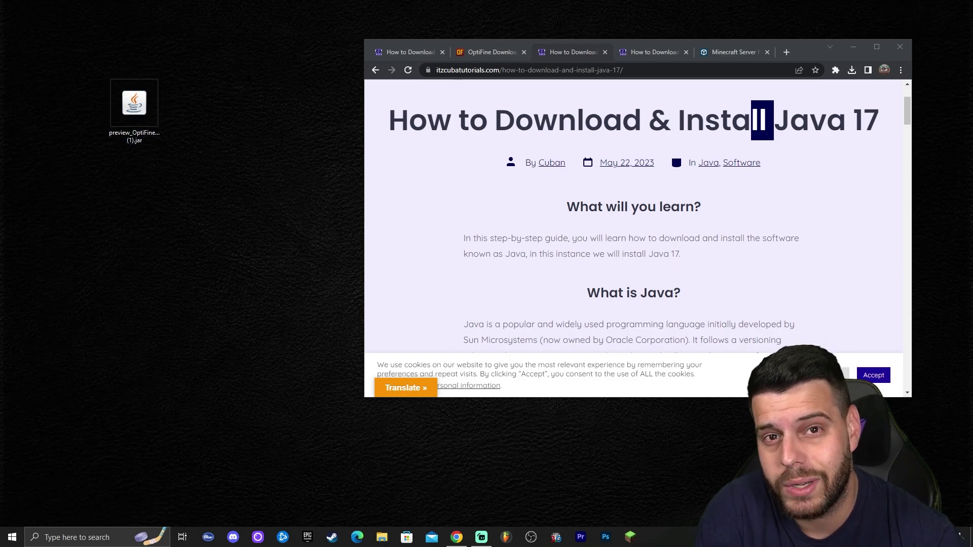
left_click(130, 98)
left_click(144, 107)
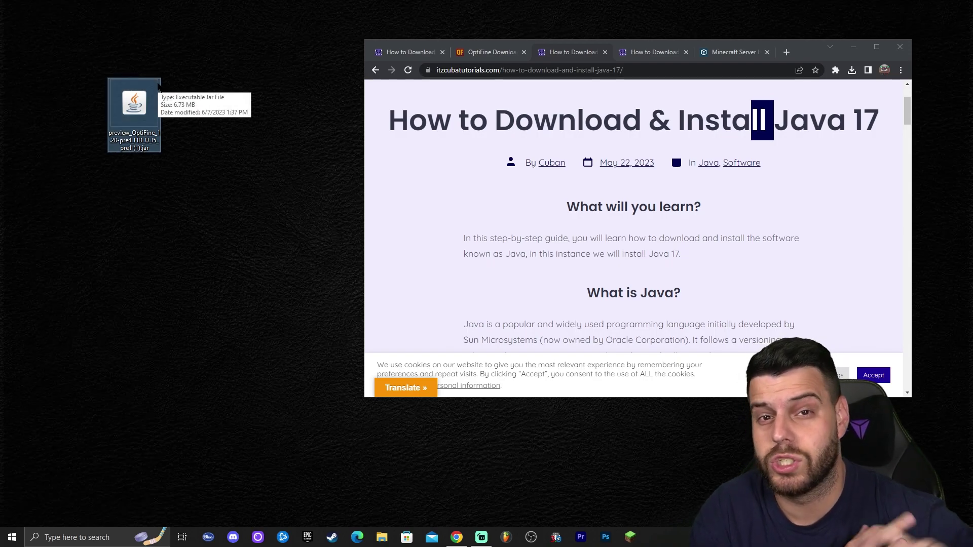
Re-maximize Chrome and scroll the guide to 'Step 1 – How to Download Java 17'.
left_click_drag(864, 119, 705, 133)
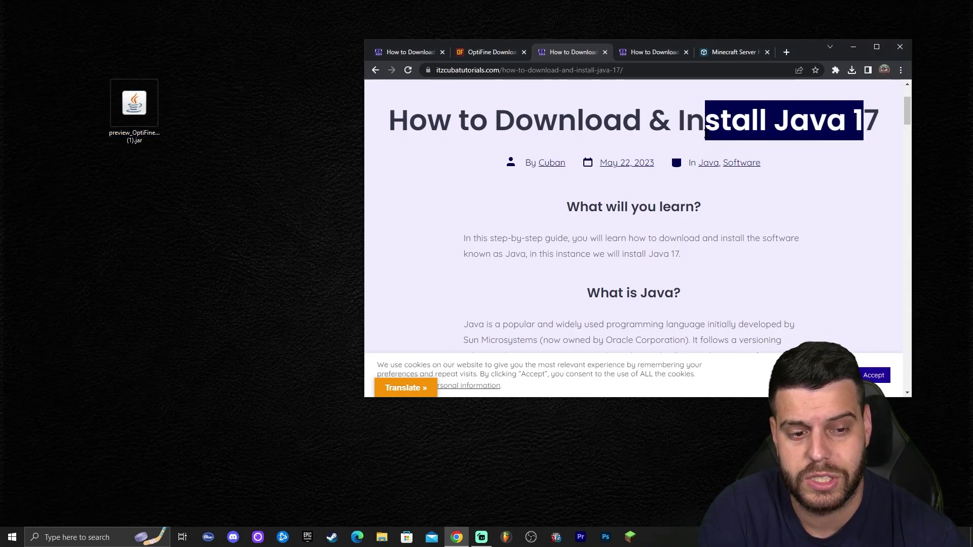
left_click(785, 132)
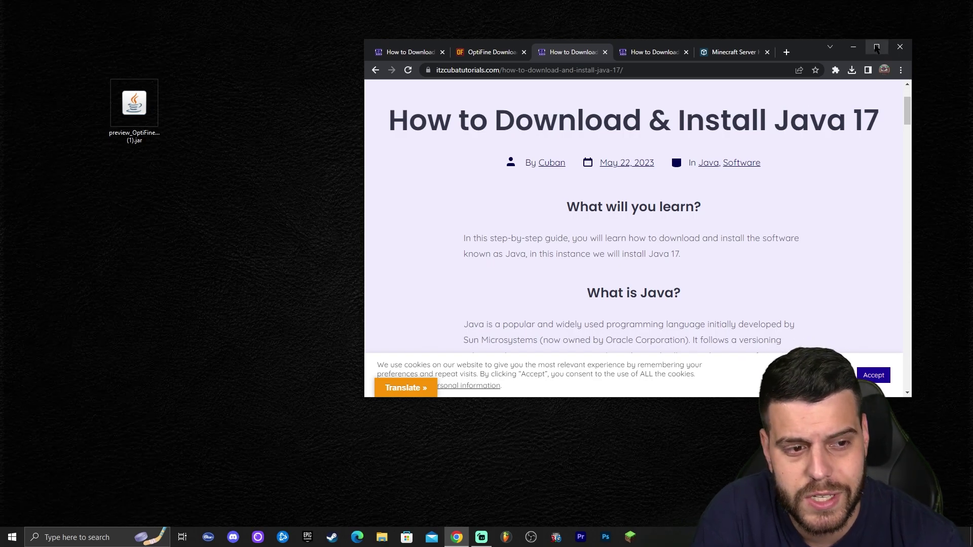
left_click(876, 46)
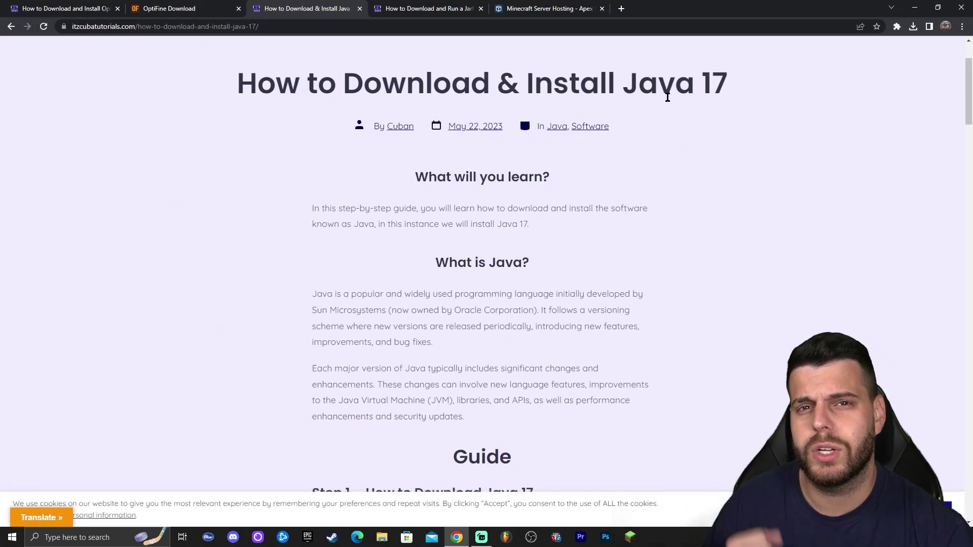
double_click(724, 4)
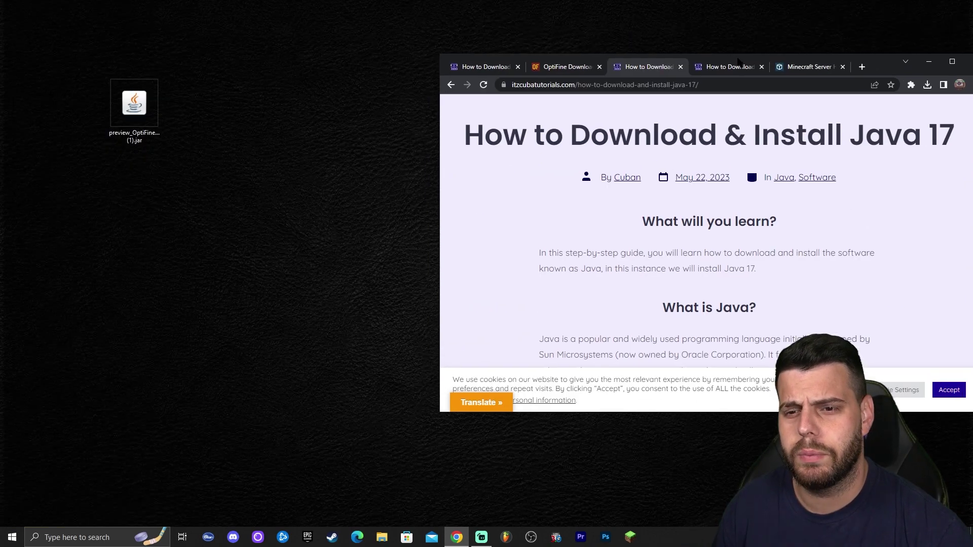
double_click(887, 61)
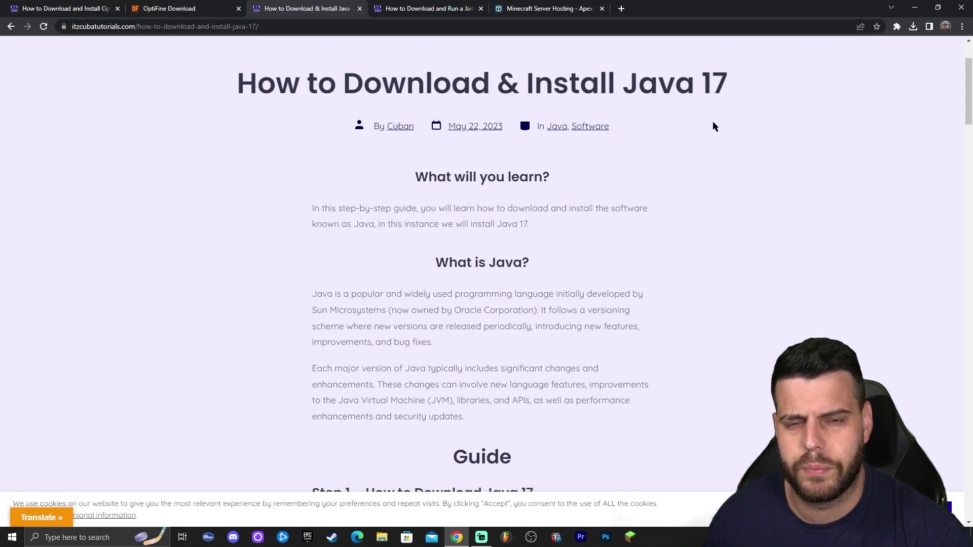
scroll(714, 126, "down", 6)
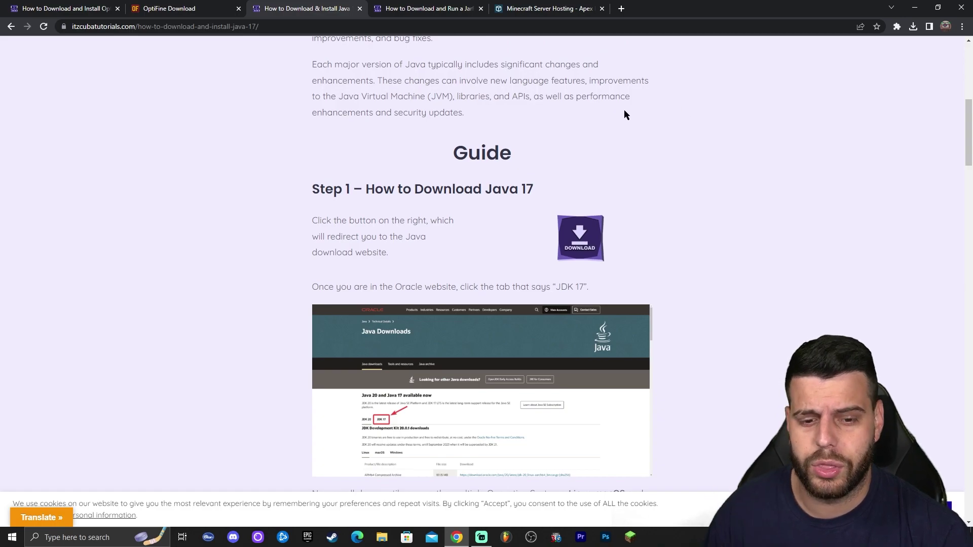
scroll(625, 174, "down", 1)
left_click_drag(404, 139, 548, 135)
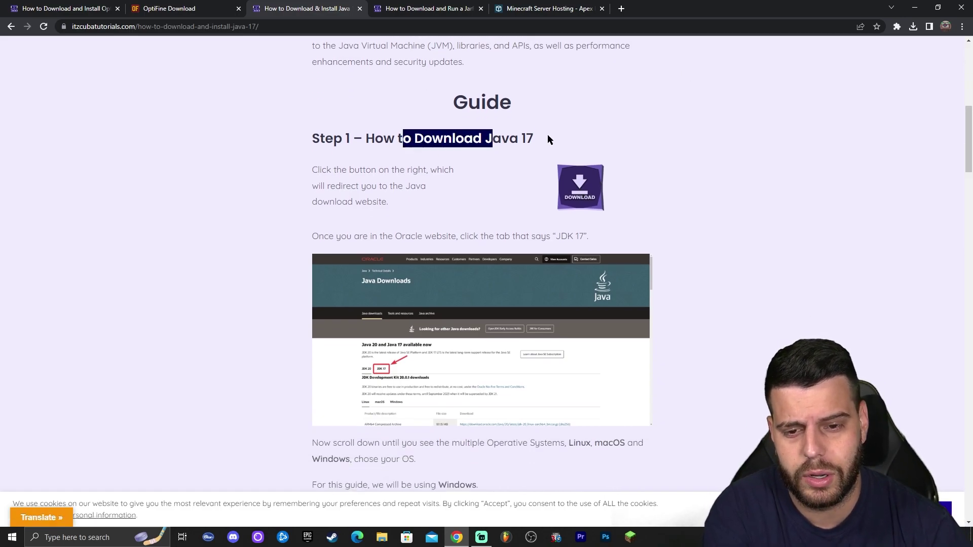
left_click(547, 136)
scroll(630, 154, "up", 4)
scroll(630, 218, "down", 5)
From Oracle's JDK 17 Windows downloads, save the x64 Installer .exe to Downloads.
left_click(592, 146)
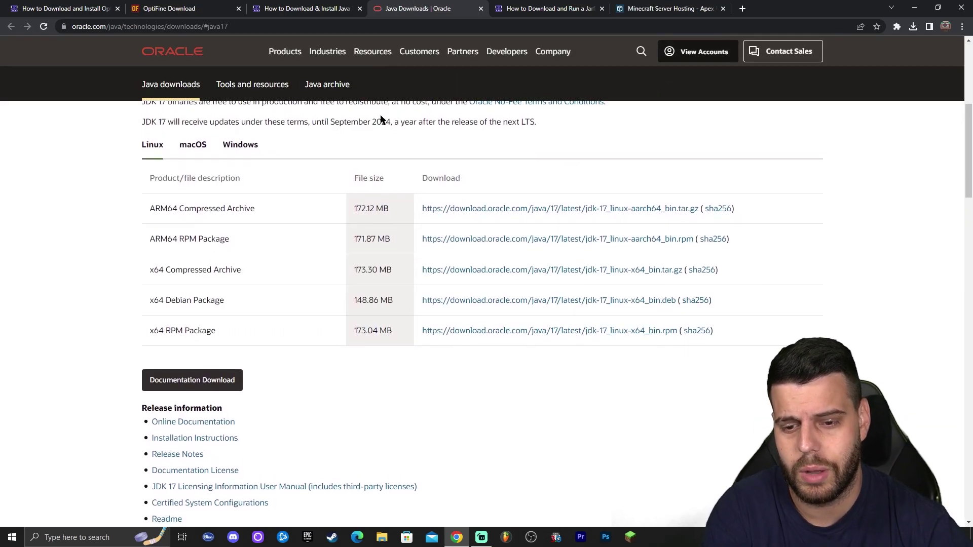
scroll(365, 122, "up", 4)
scroll(209, 251, "down", 1)
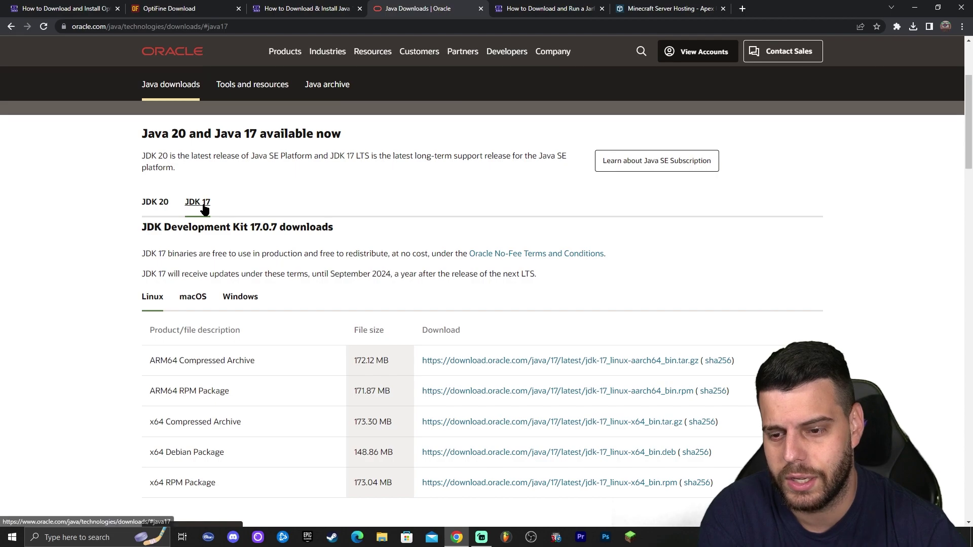
left_click(200, 203)
left_click(245, 196)
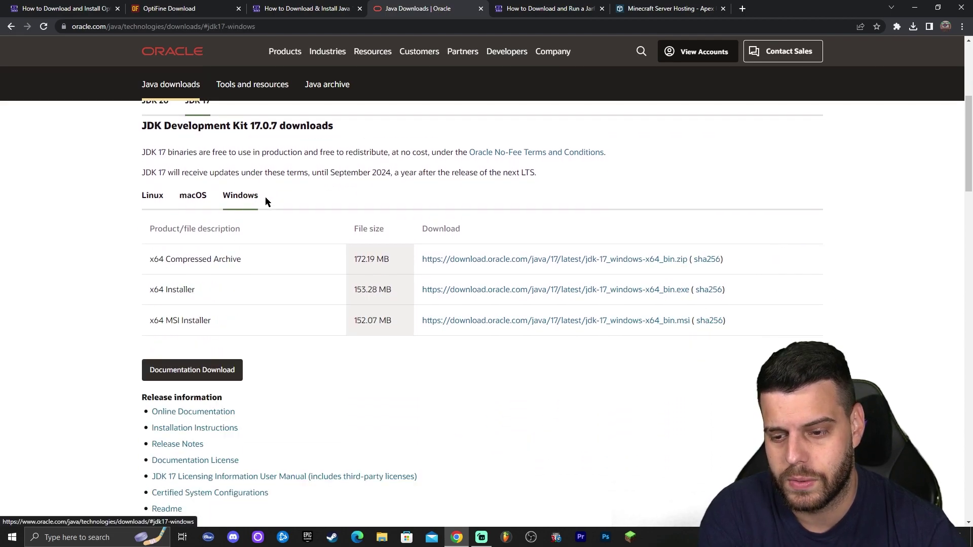
left_click_drag(146, 290, 201, 289)
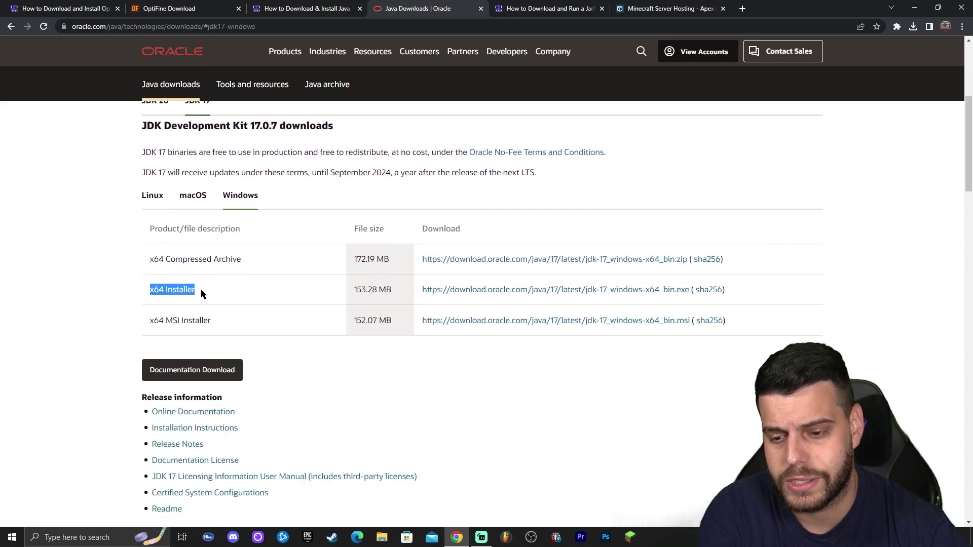
left_click(359, 289)
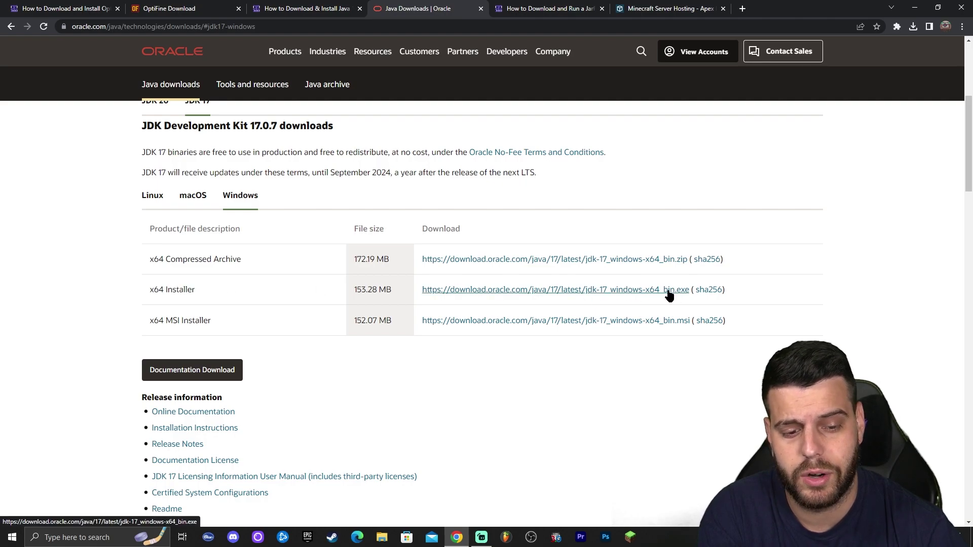
left_click(606, 291)
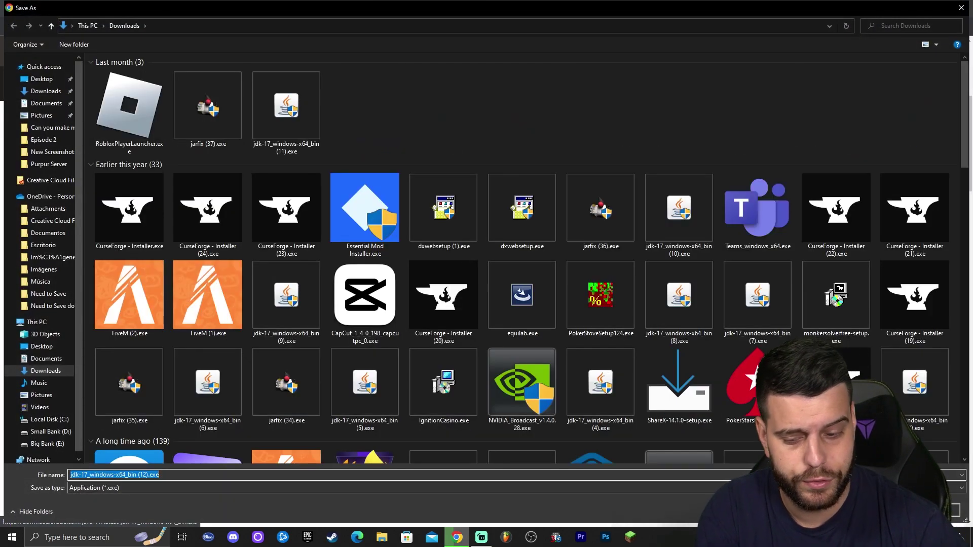
key("Return")
Drag jdk-17_windows-x64_bin (12).exe from Recent Downloads onto the desktop and minimize Chrome.
key("super+Down")
left_click_drag(779, 32, 698, 43)
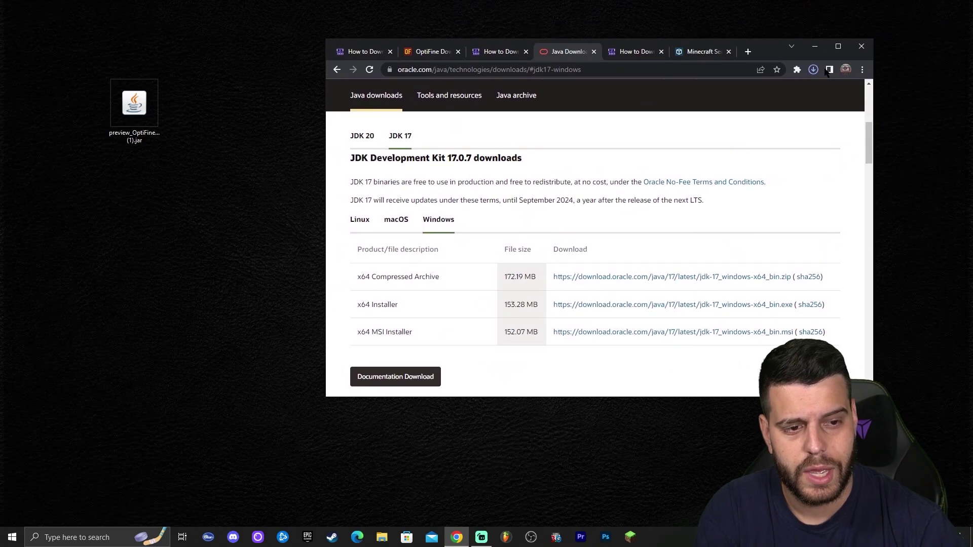
left_click(814, 70)
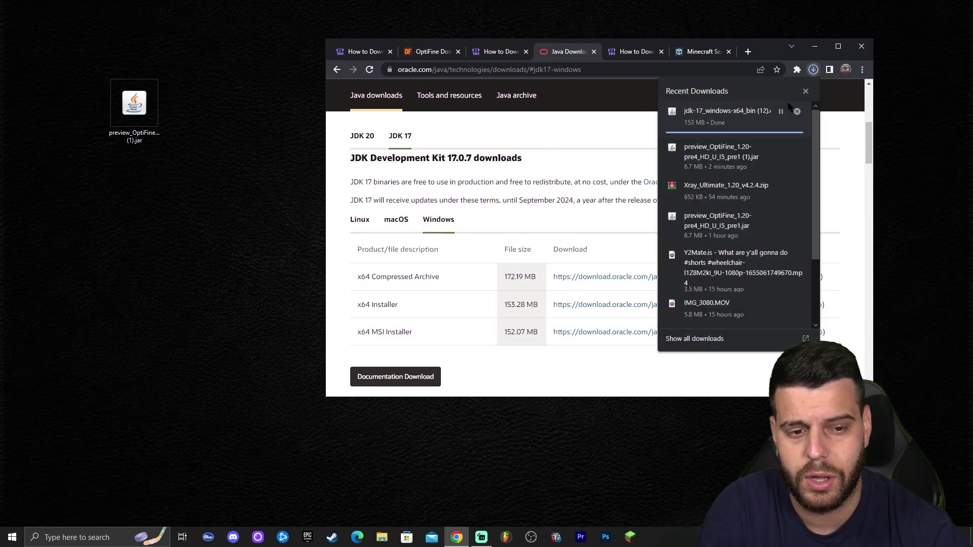
left_click_drag(754, 113, 188, 111)
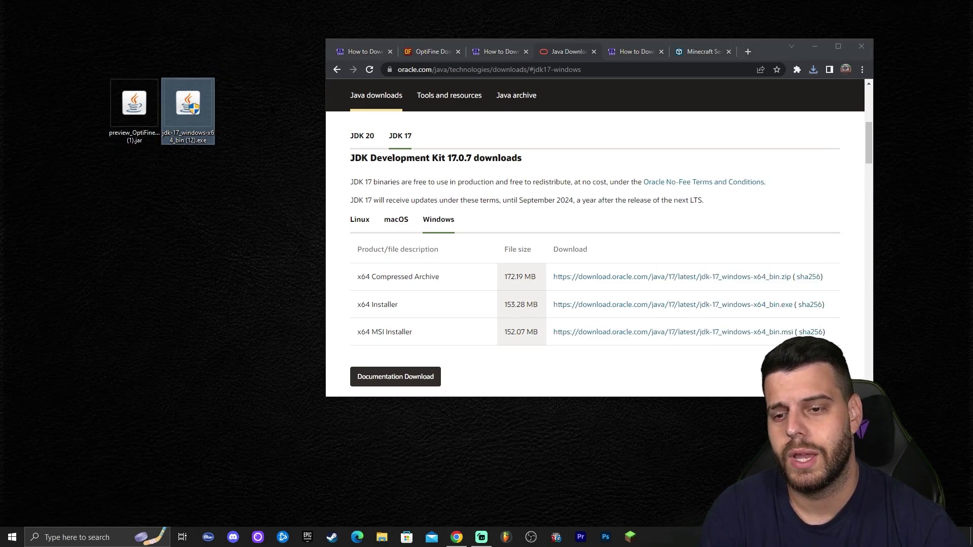
right_click(280, 100)
left_click(304, 128)
left_click(815, 46)
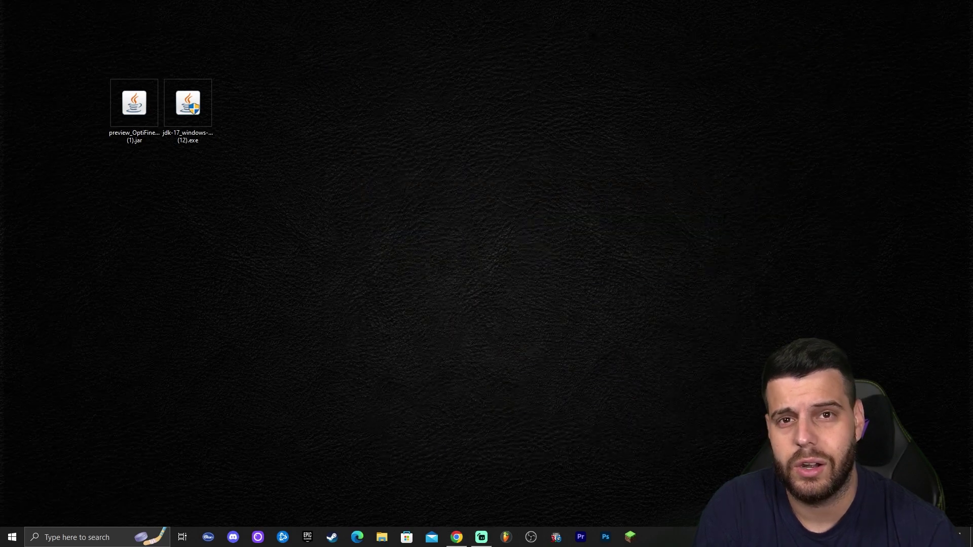
Run the JDK 17.0.7 installer, accept the reinstall, and install to C:\Program Files\Java\jdk-17\.
double_click(188, 104)
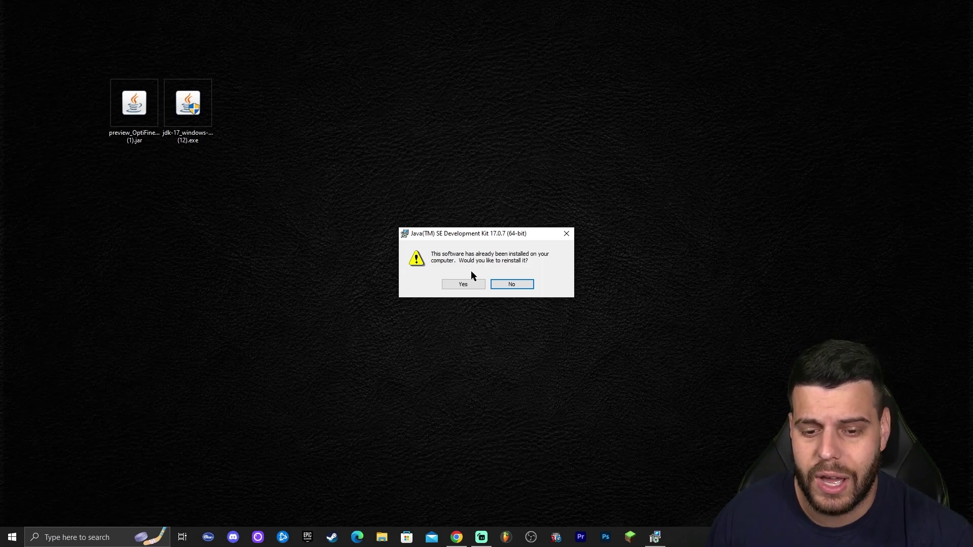
left_click(459, 284)
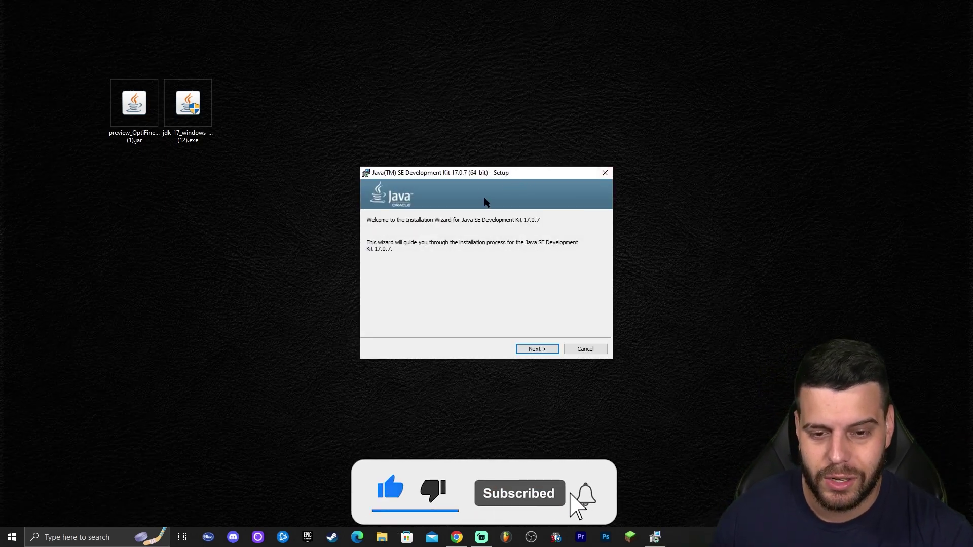
left_click(537, 348)
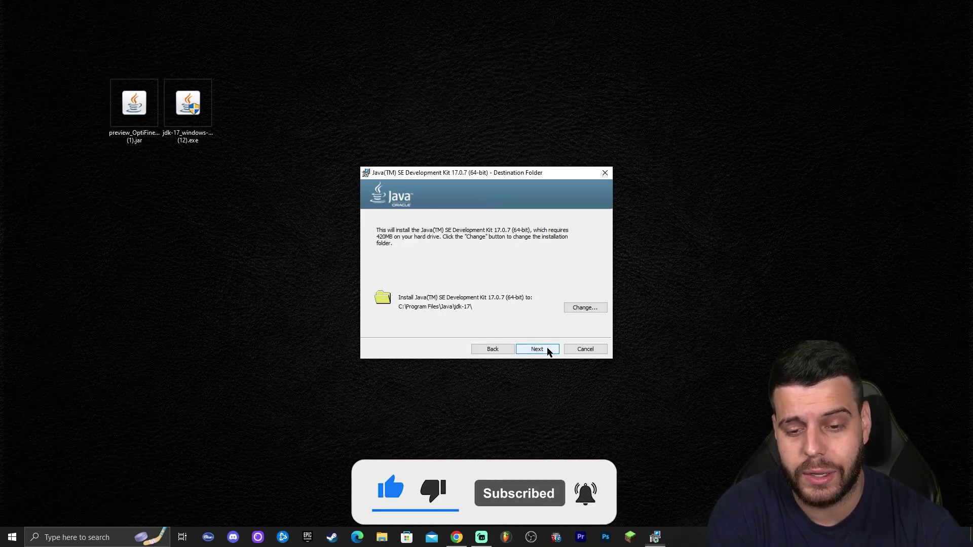
left_click(534, 349)
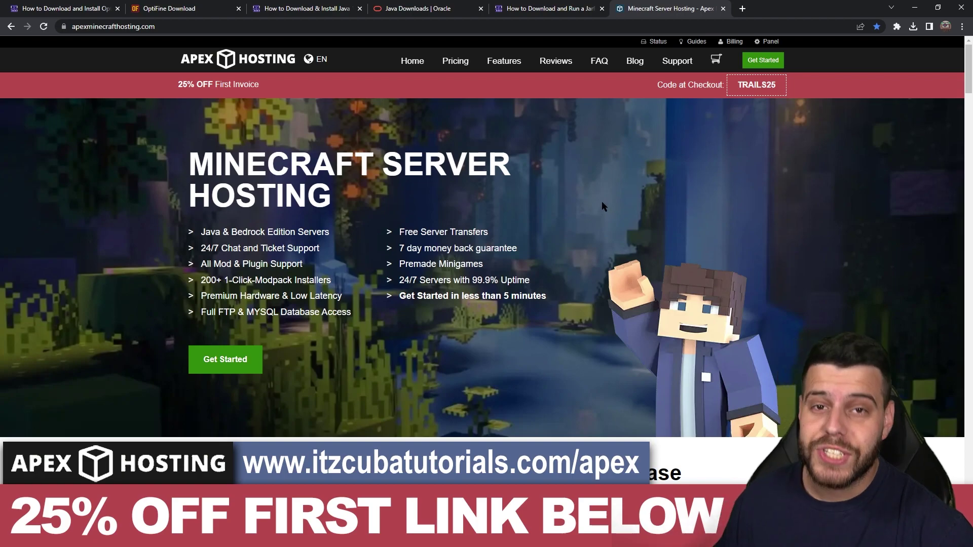
scroll(601, 202, "down", 10)
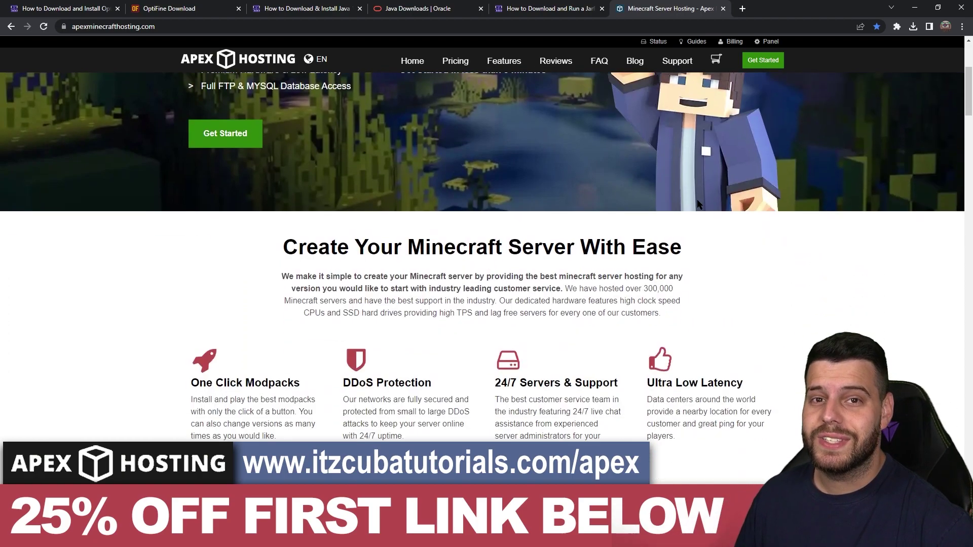
scroll(853, 179, "up", 10)
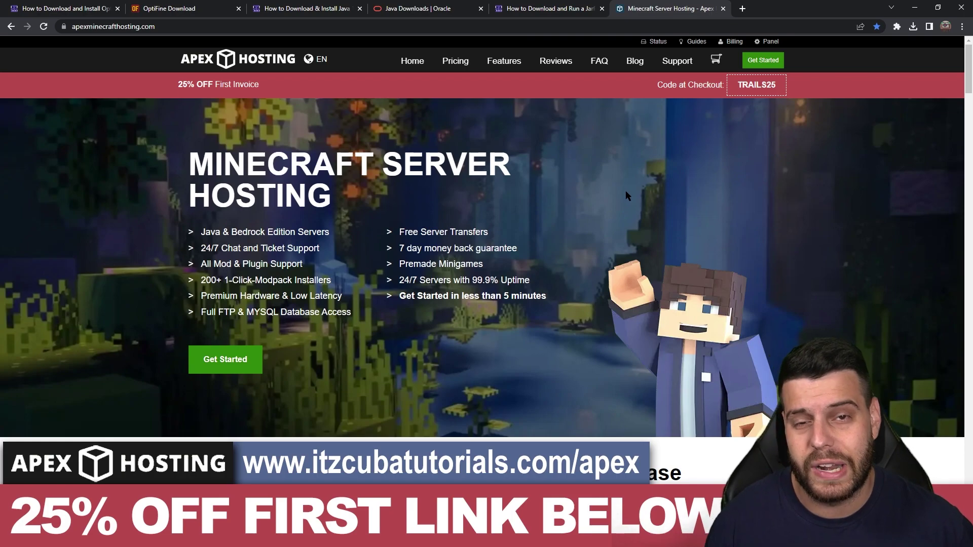
scroll(735, 244, "down", 1)
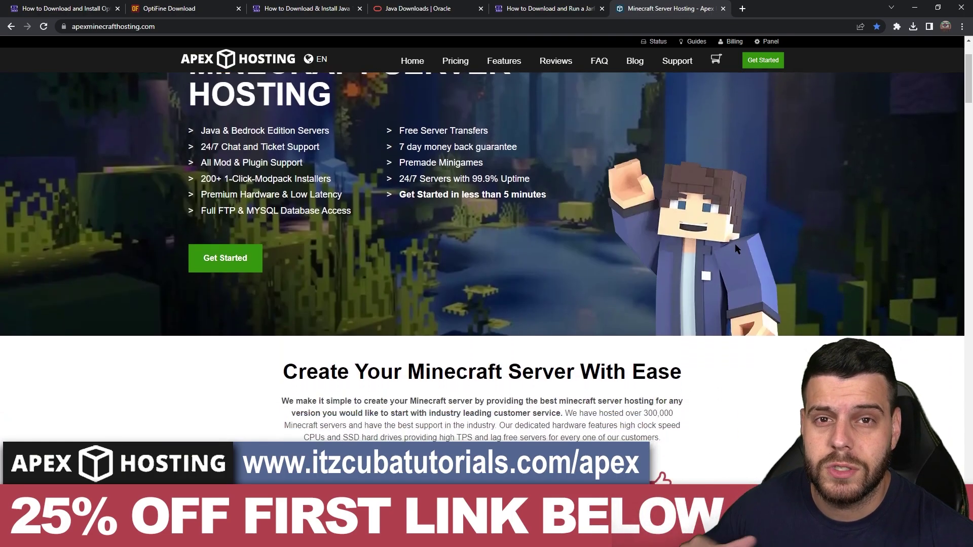
scroll(730, 233, "down", 3)
scroll(728, 227, "up", 4)
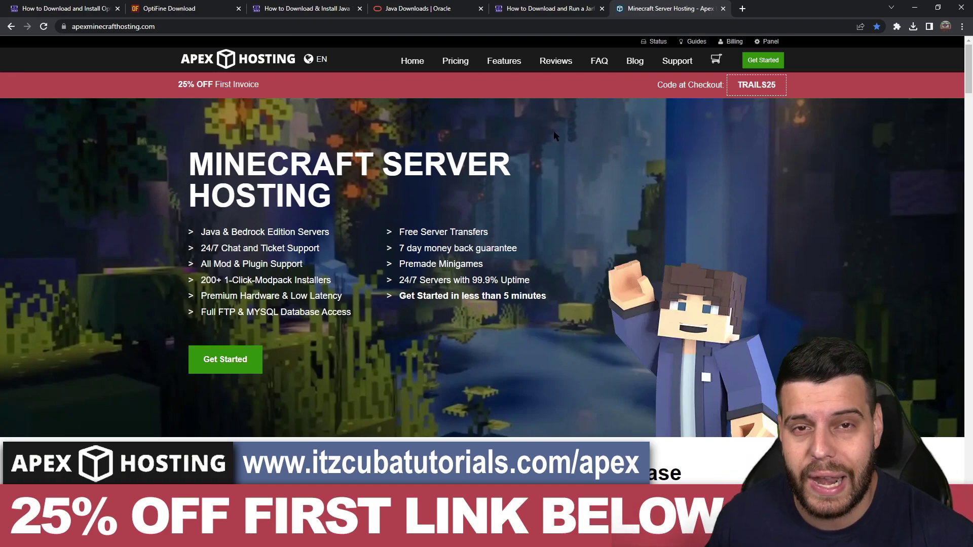
Close the JDK Complete dialog and delete the jdk-17 installer .exe from the desktop.
left_click(912, 7)
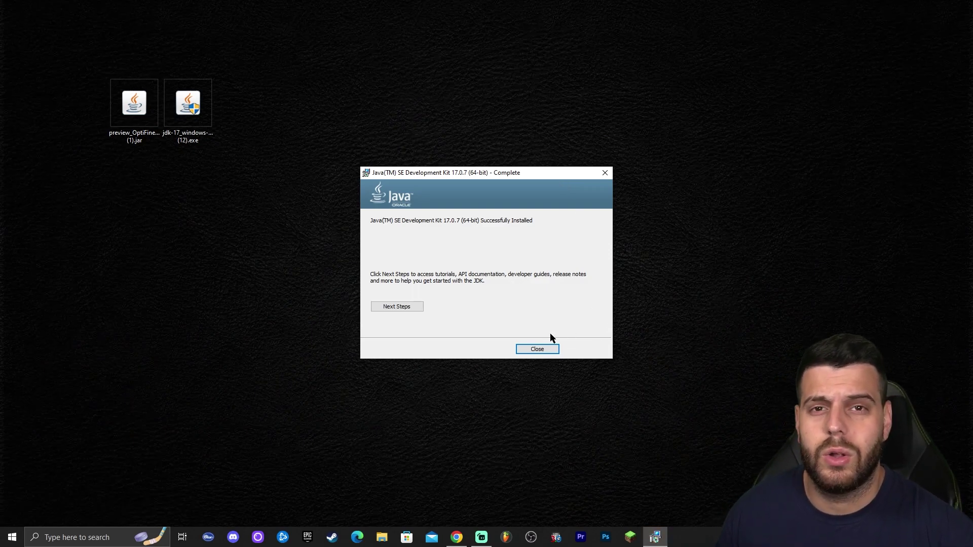
left_click(537, 349)
left_click(188, 104)
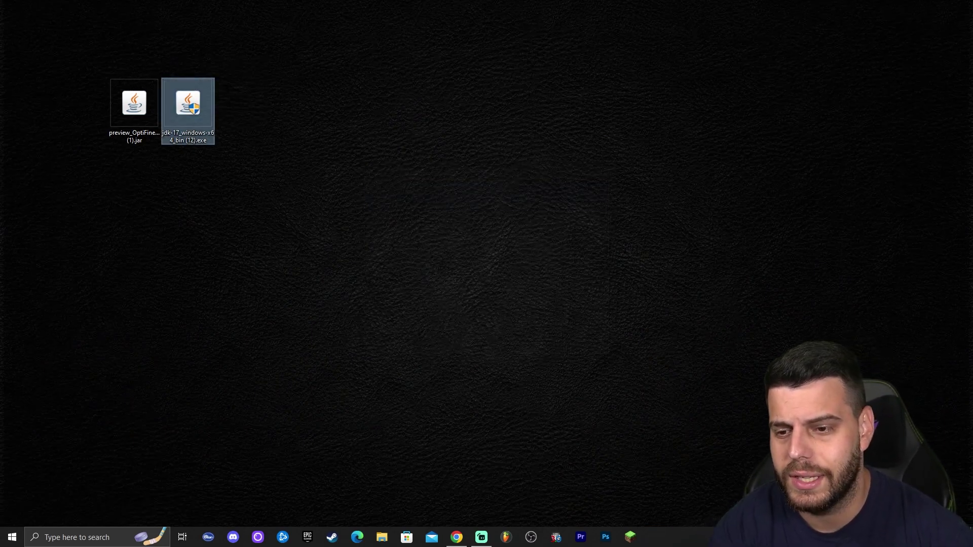
key("Delete")
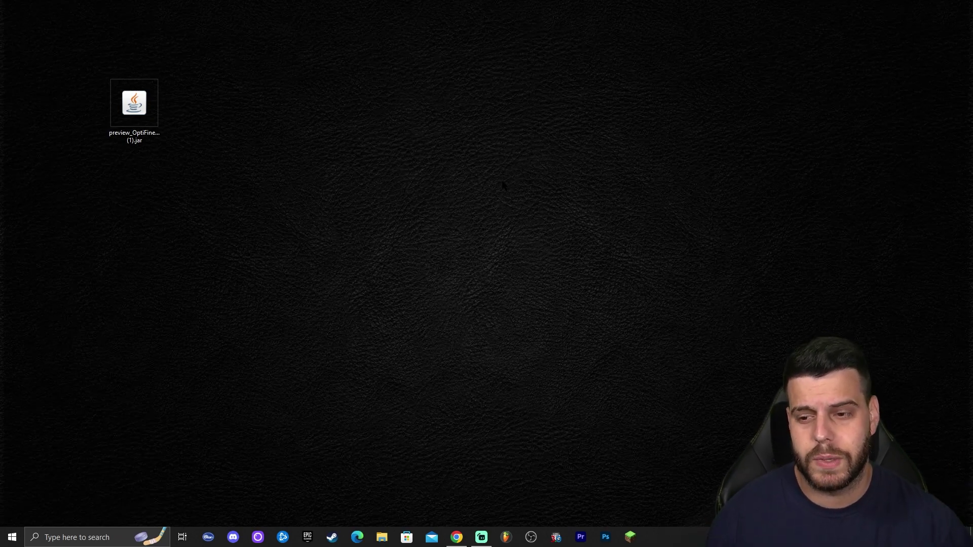
left_click(151, 105)
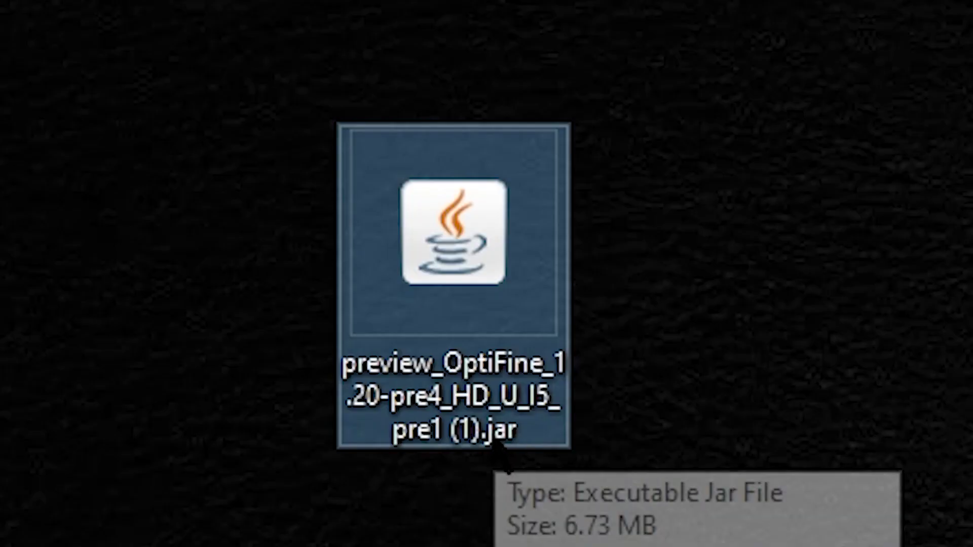
right_click(279, 149)
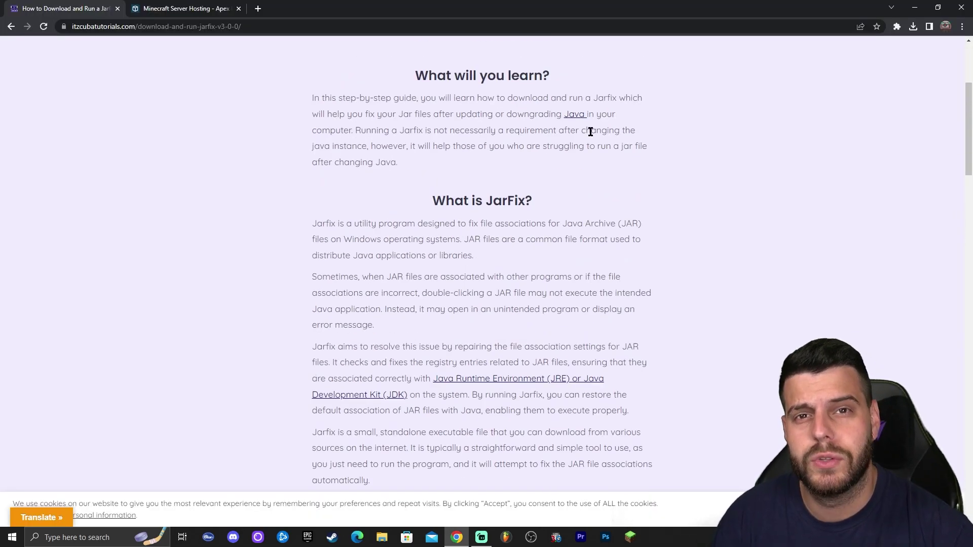
Scroll up and down through the itzCuba JarFix guide for downloading and running jarfix.exe.
scroll(758, 119, "down", 12)
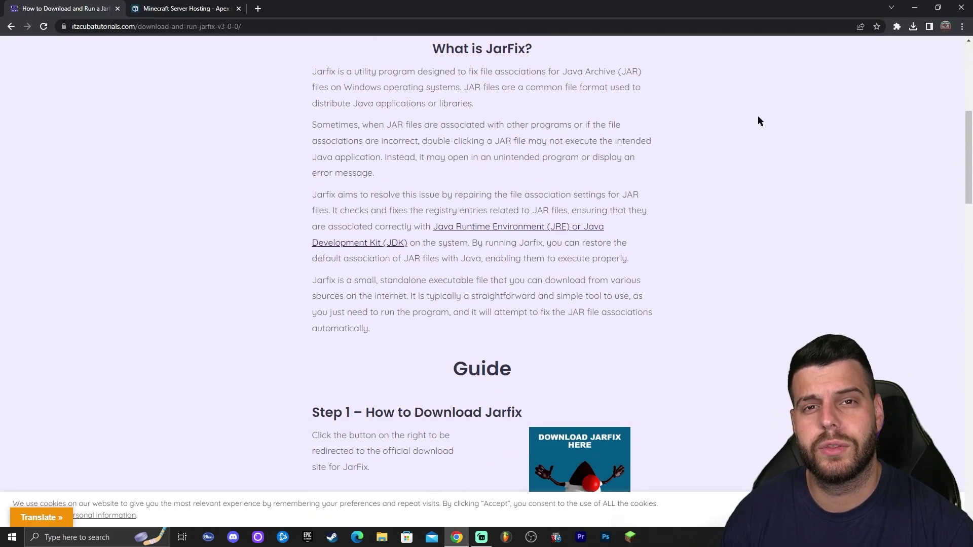
scroll(656, 167, "up", 7)
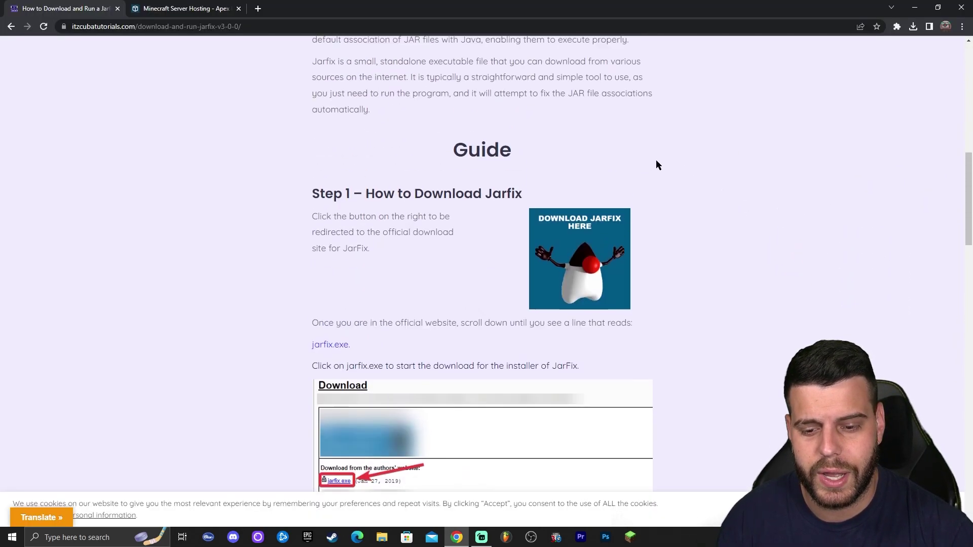
scroll(694, 127, "down", 9)
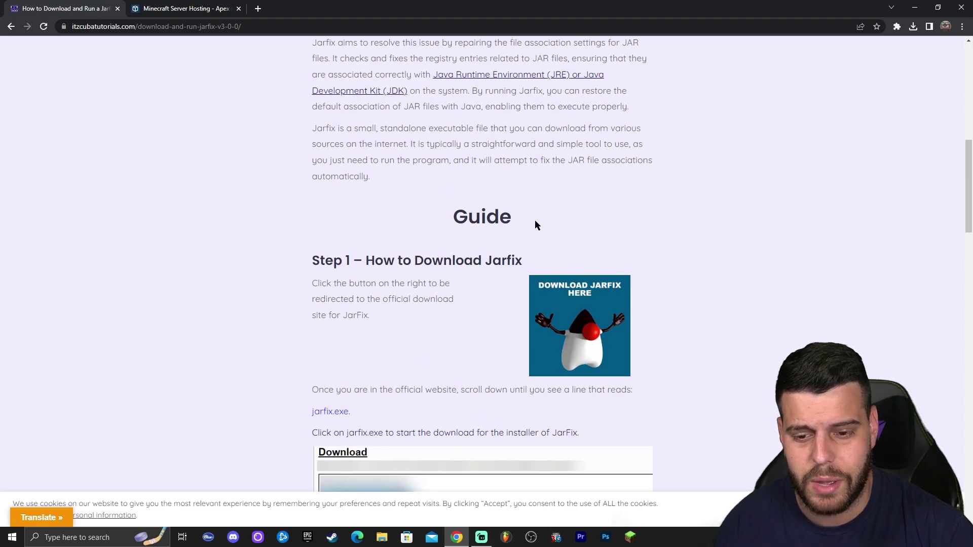
scroll(558, 207, "down", 10)
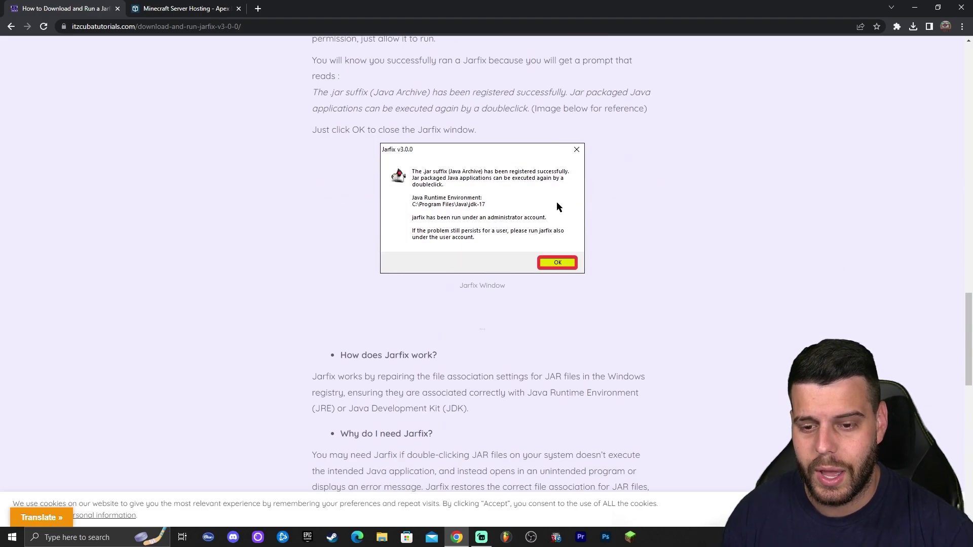
scroll(828, 178, "up", 16)
scroll(784, 208, "up", 6)
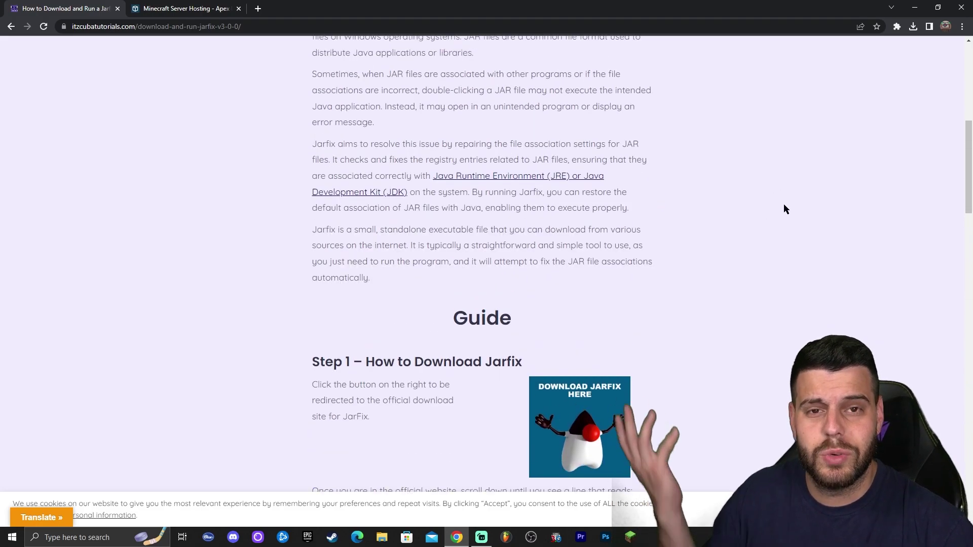
scroll(682, 202, "down", 4)
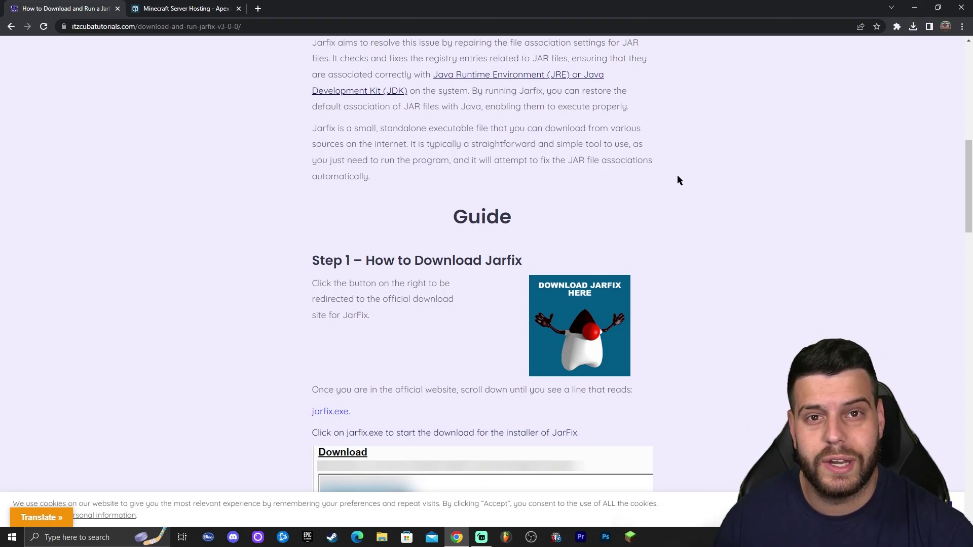
scroll(659, 192, "up", 1)
scroll(649, 203, "down", 5)
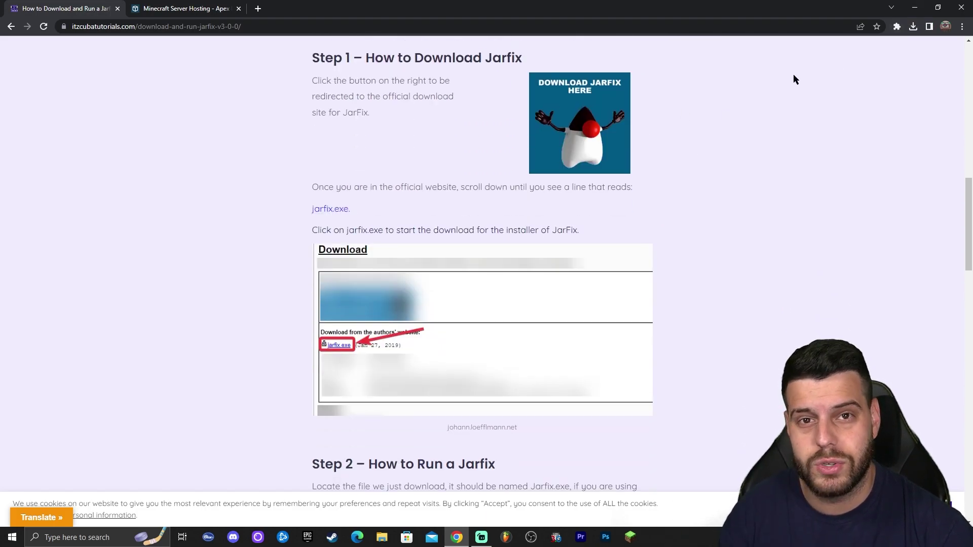
scroll(695, 147, "up", 1)
scroll(306, 212, "down", 5)
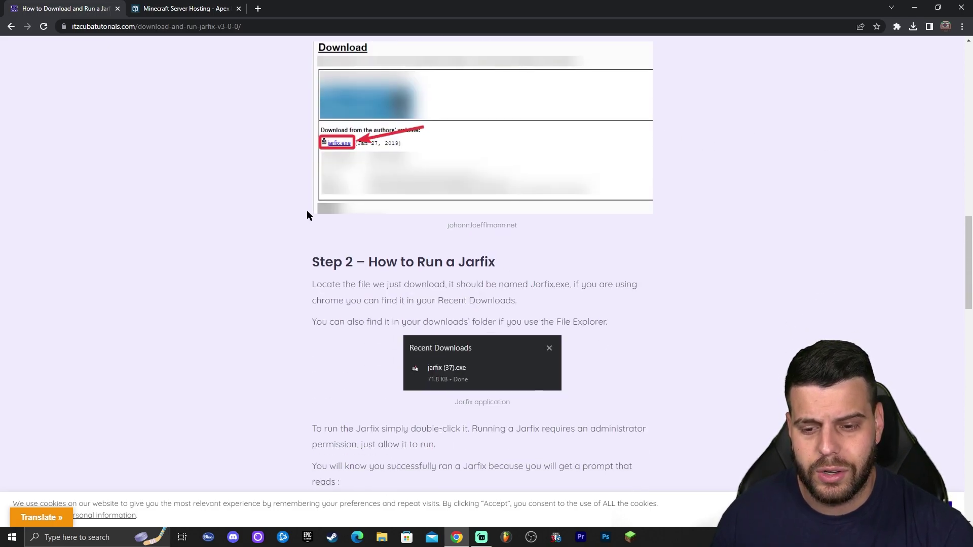
scroll(538, 241, "up", 1)
Minimize Chrome, refresh the desktop, and run the OptiFine jar to install OptiFine HD Ultra I5 pre1.
left_click(915, 7)
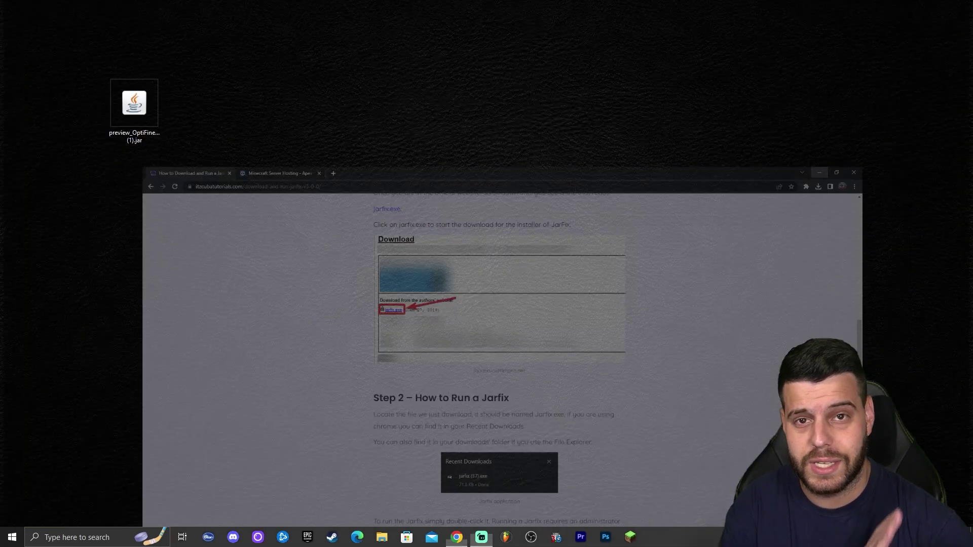
right_click(421, 49)
left_click(458, 79)
right_click(364, 63)
left_click(424, 93)
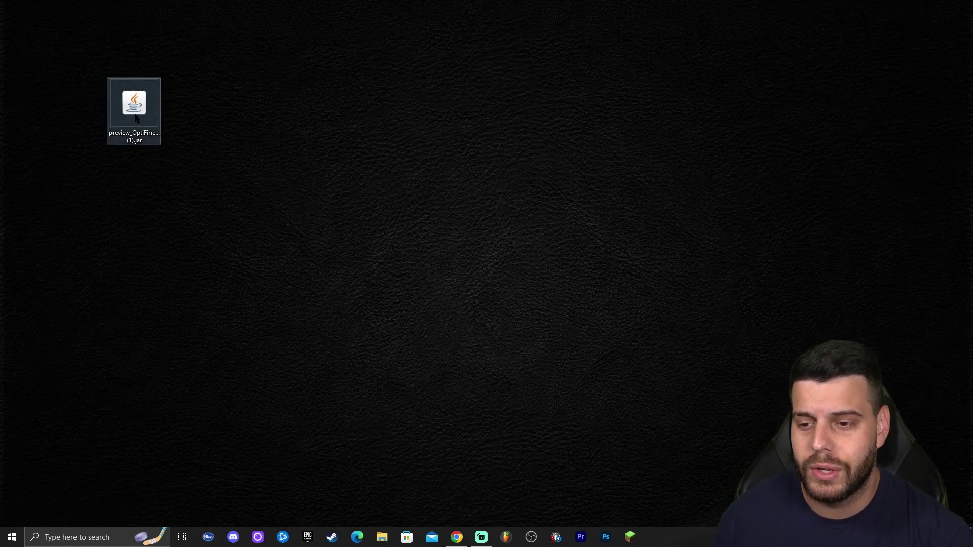
right_click(263, 114)
left_click(291, 143)
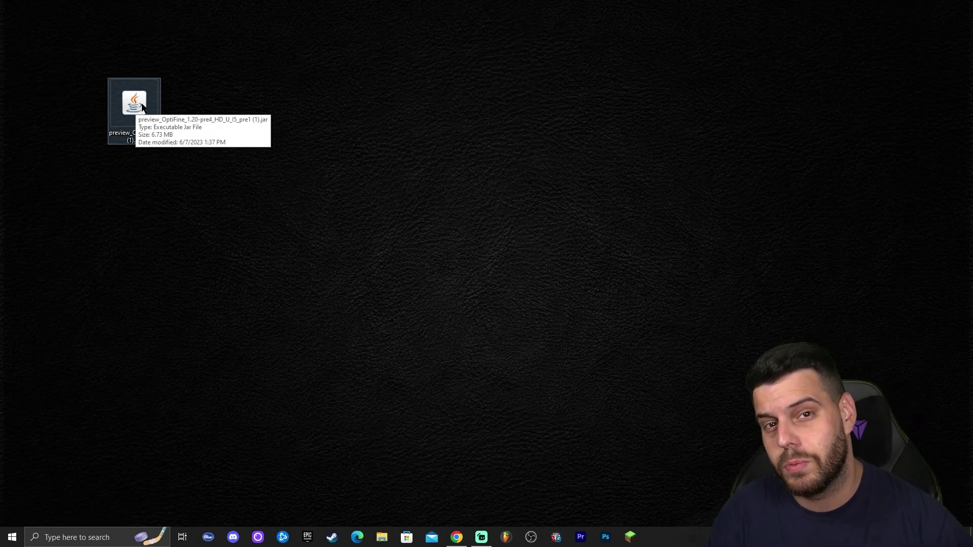
double_click(135, 104)
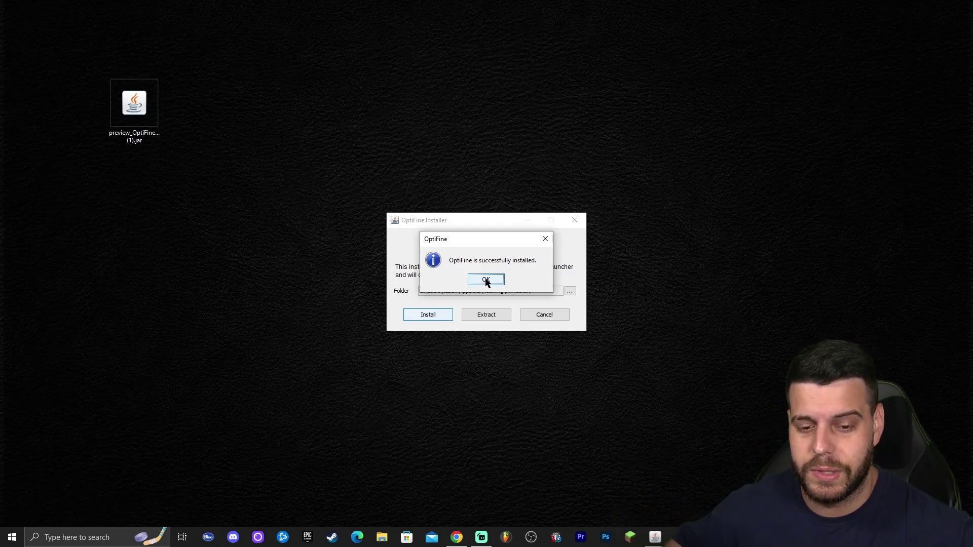
left_click(486, 280)
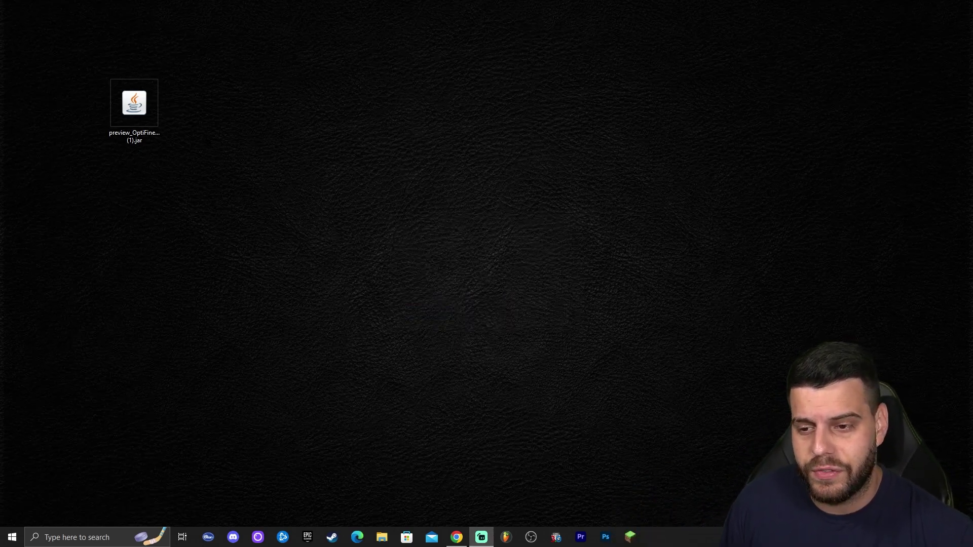
Delete the OptiFine installer jar from the desktop and refresh the desktop.
left_click_drag(70, 24, 293, 180)
key("Delete")
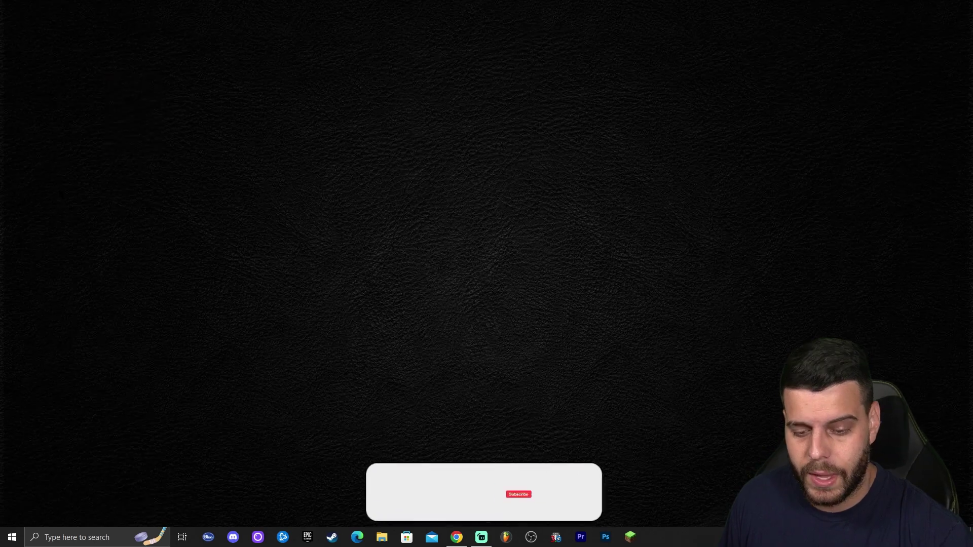
right_click(374, 67)
left_click(401, 96)
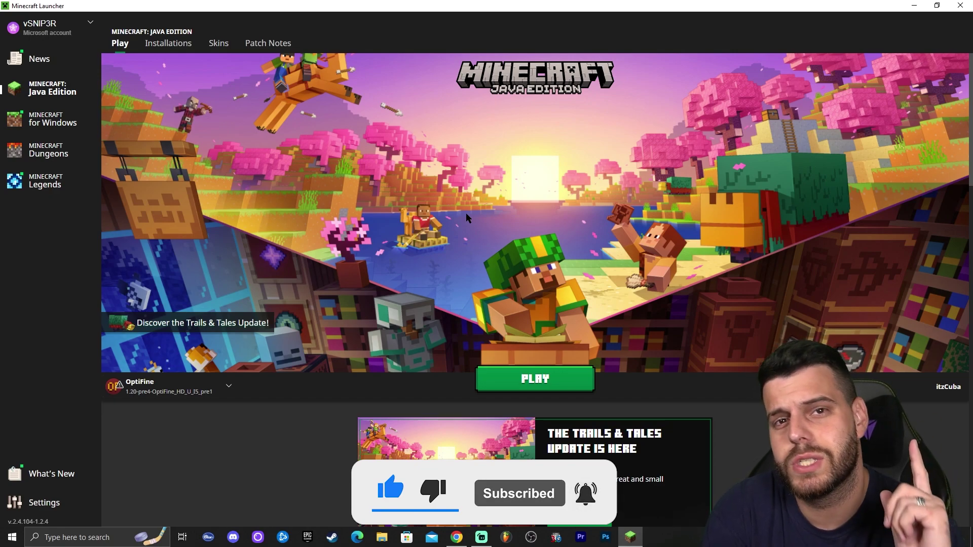
mouse_move(124, 391)
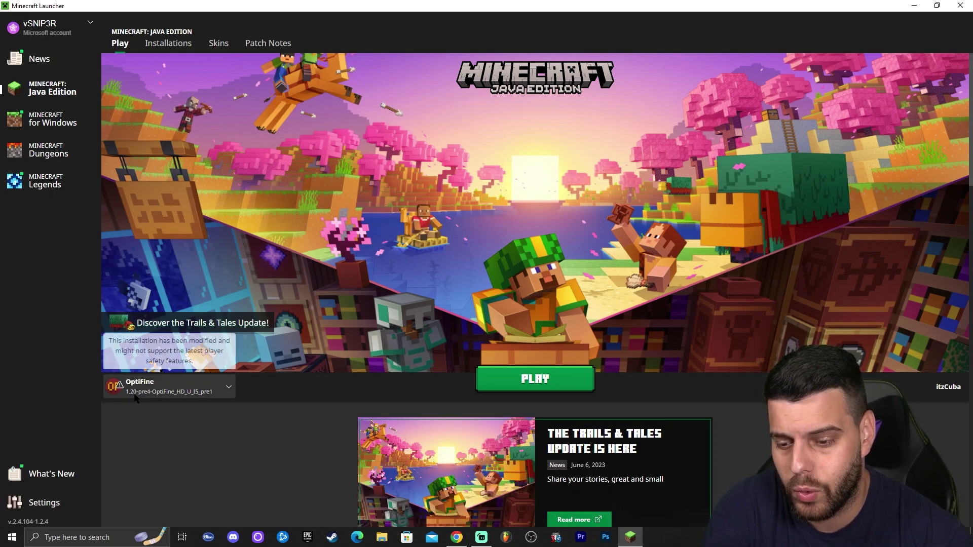